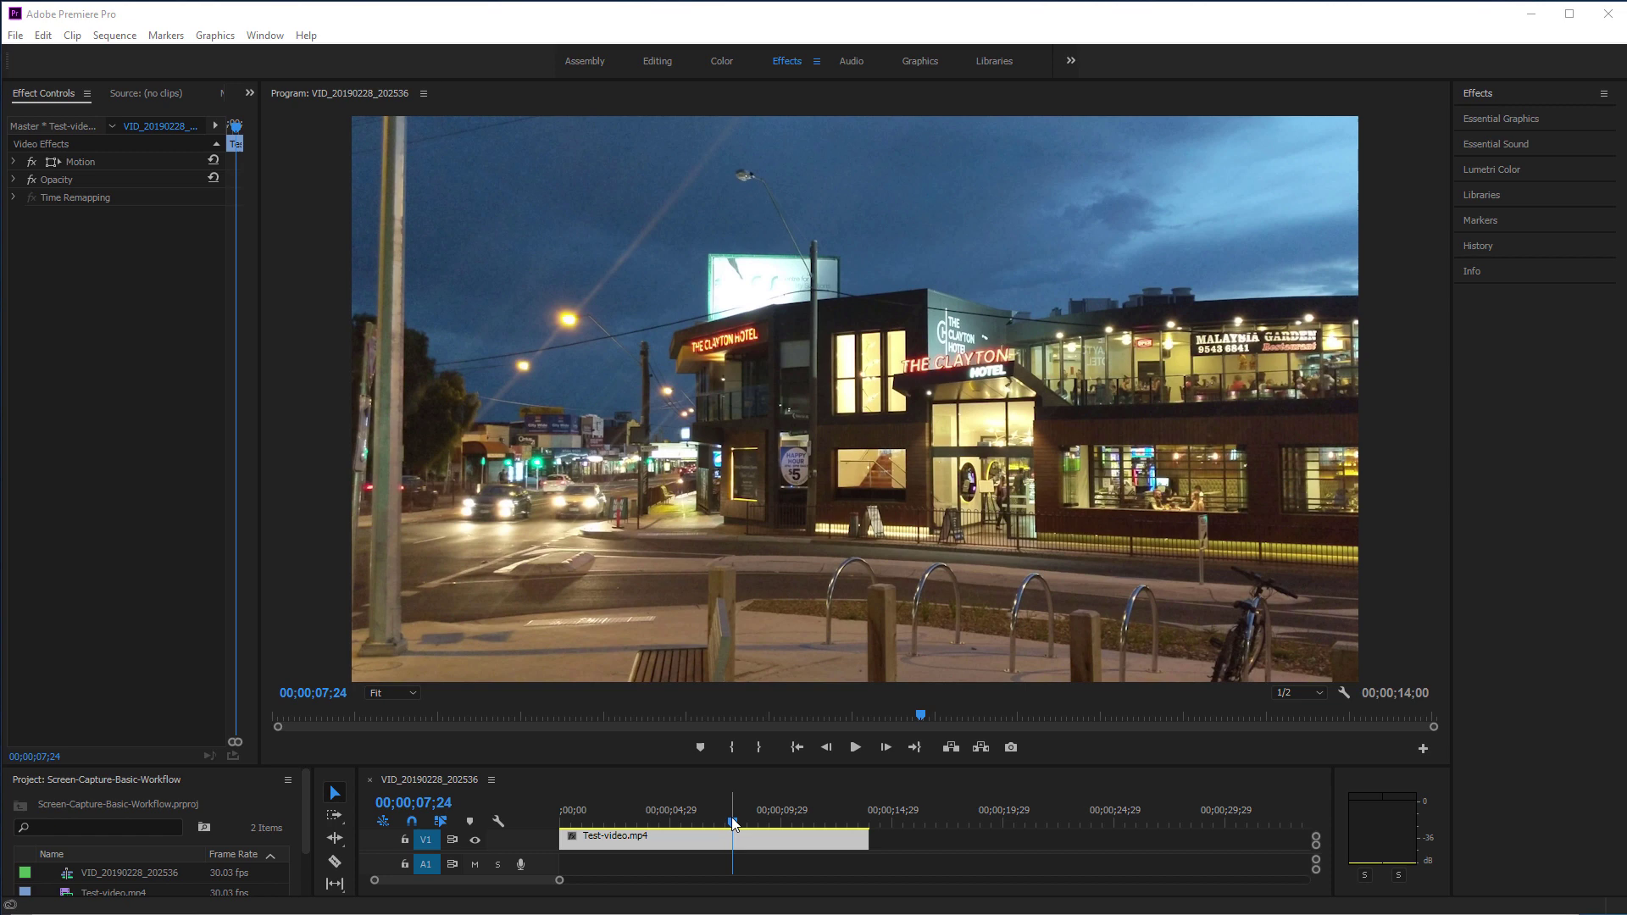
Drag the playhead back to about 00;00;05;10 in the night street clip
left_click_drag(733, 821, 678, 821)
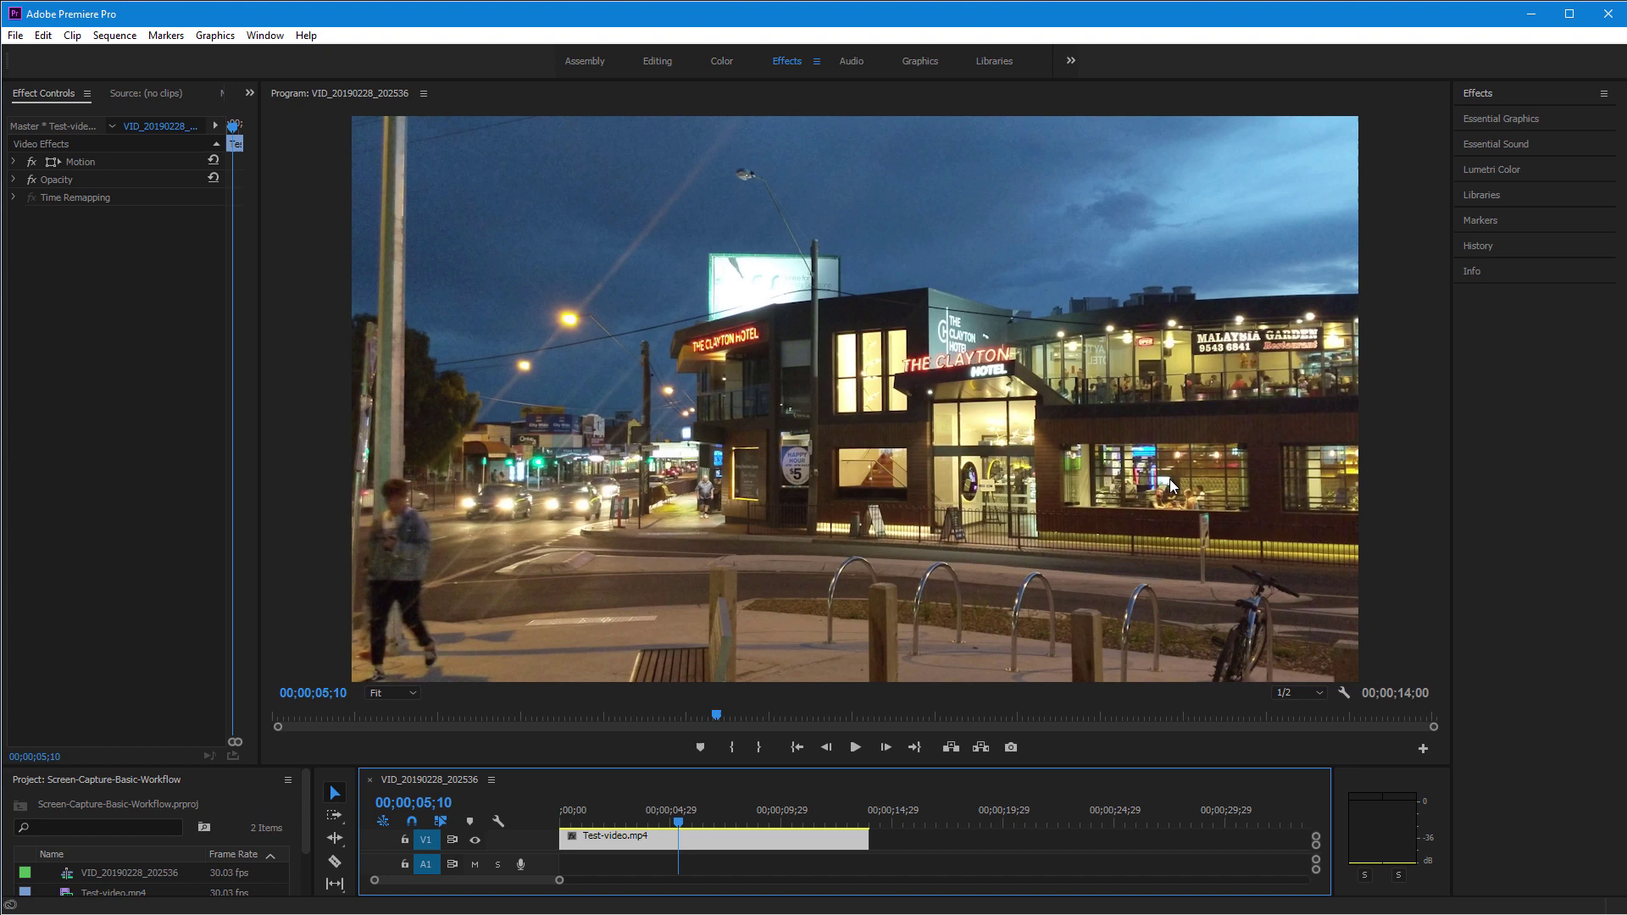
Apply Neat Video Reduce Noise v5 (SR) to Test-video.mp4 and prepare its input frames
left_click(1471, 96)
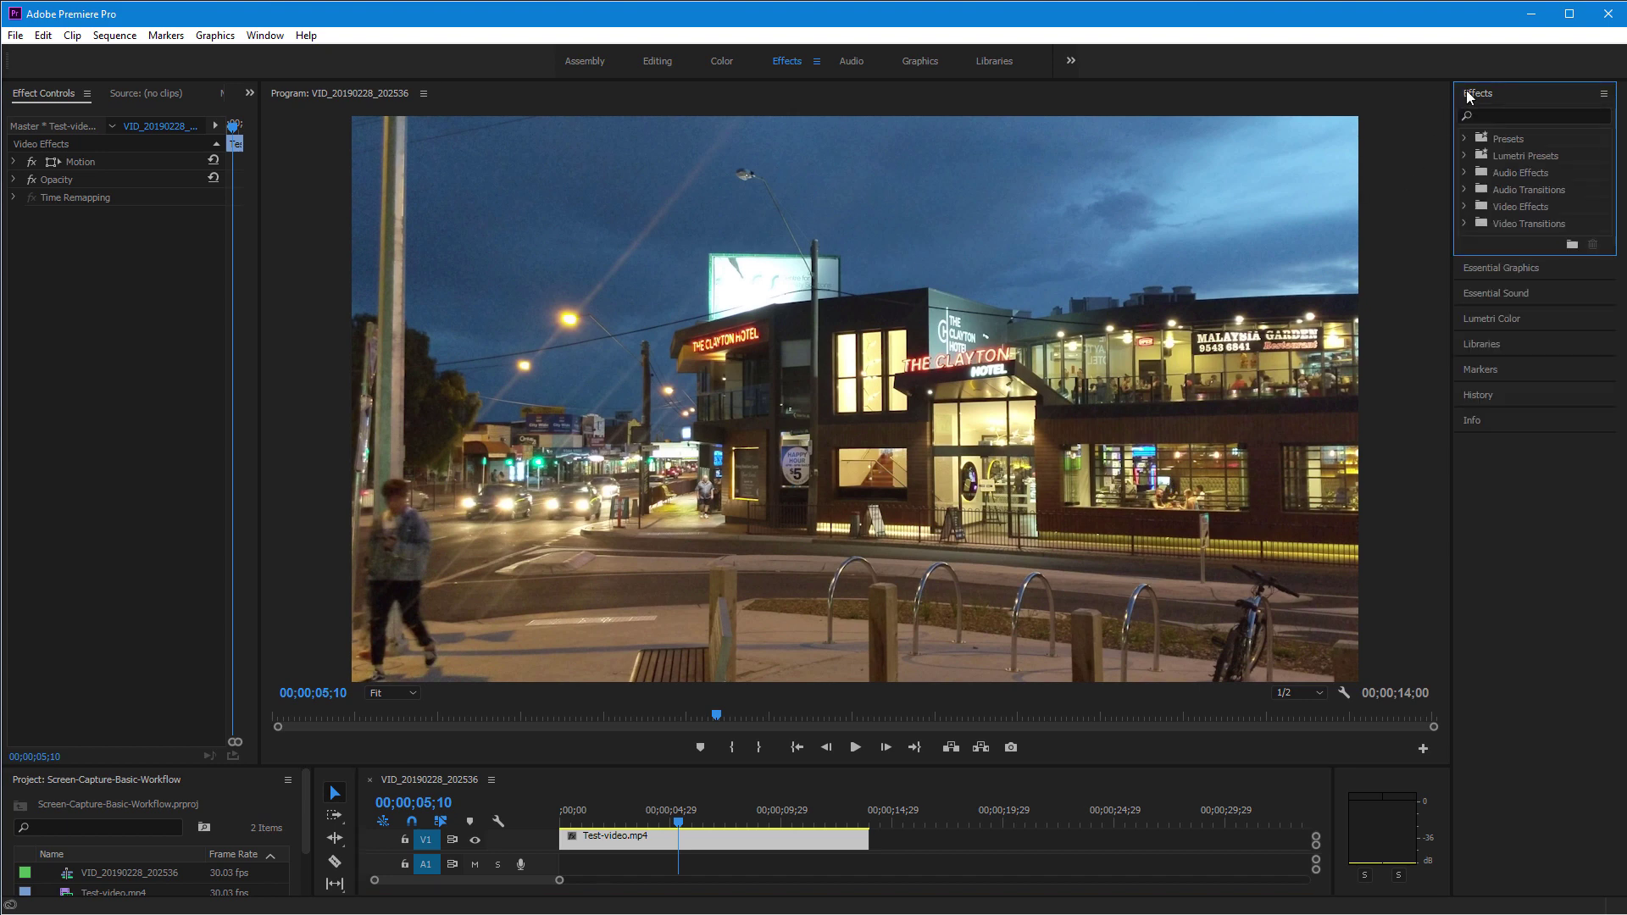
left_click(1464, 210)
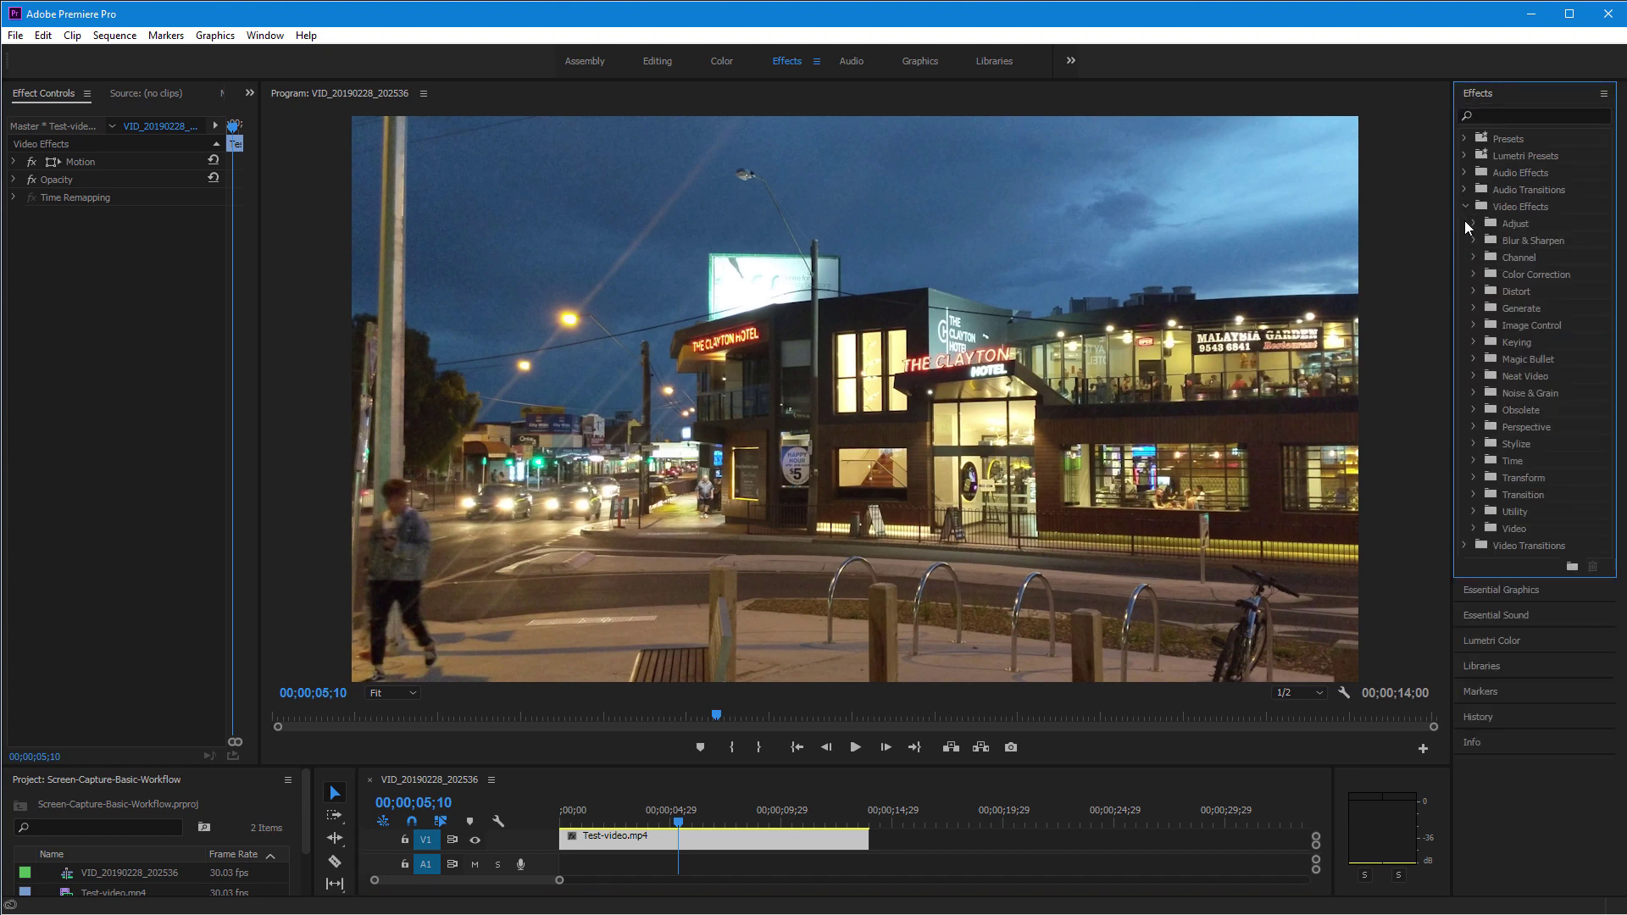
left_click(1474, 376)
left_click_drag(1526, 422, 828, 841)
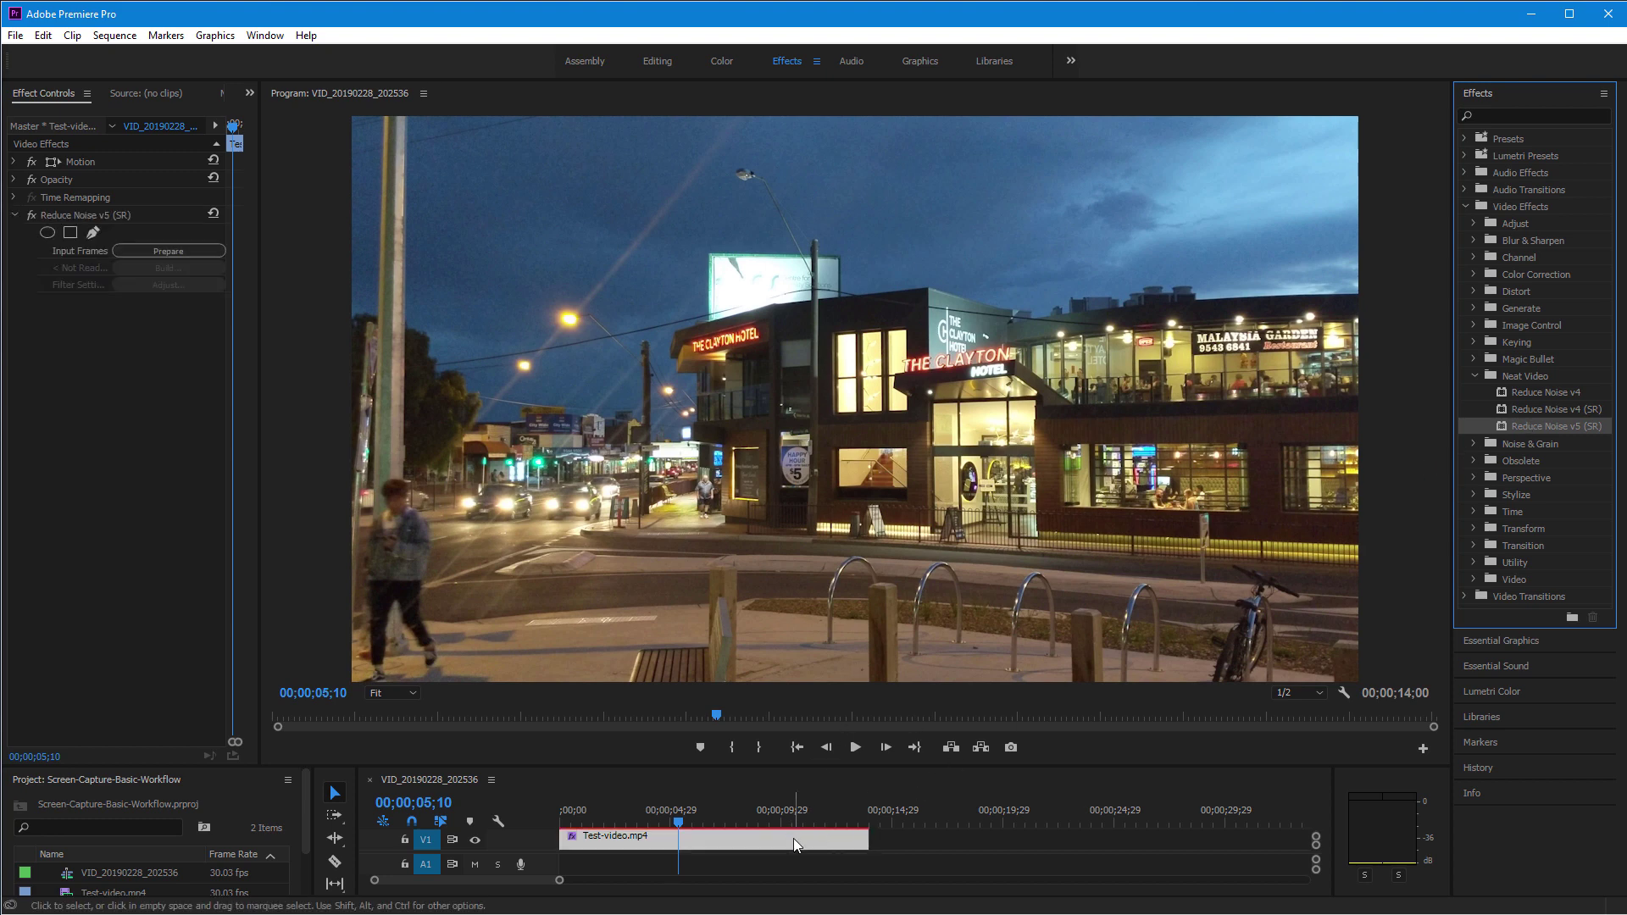
left_click(206, 251)
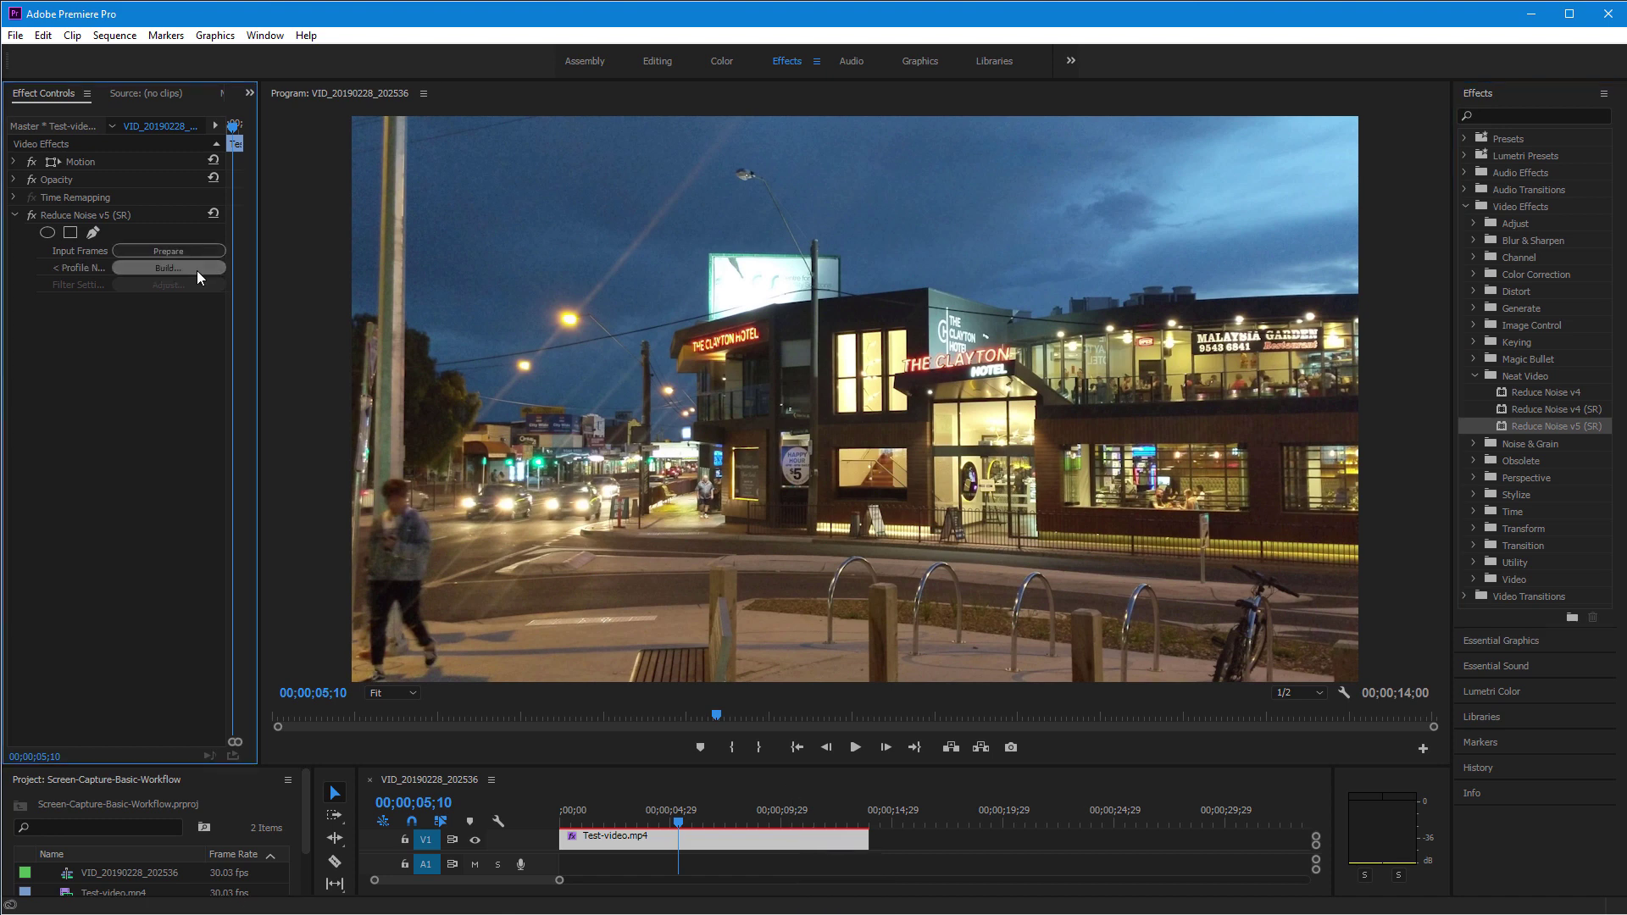
Auto-profile, then rebuild the noise profile from a sky sample box at top-left
left_click(196, 271)
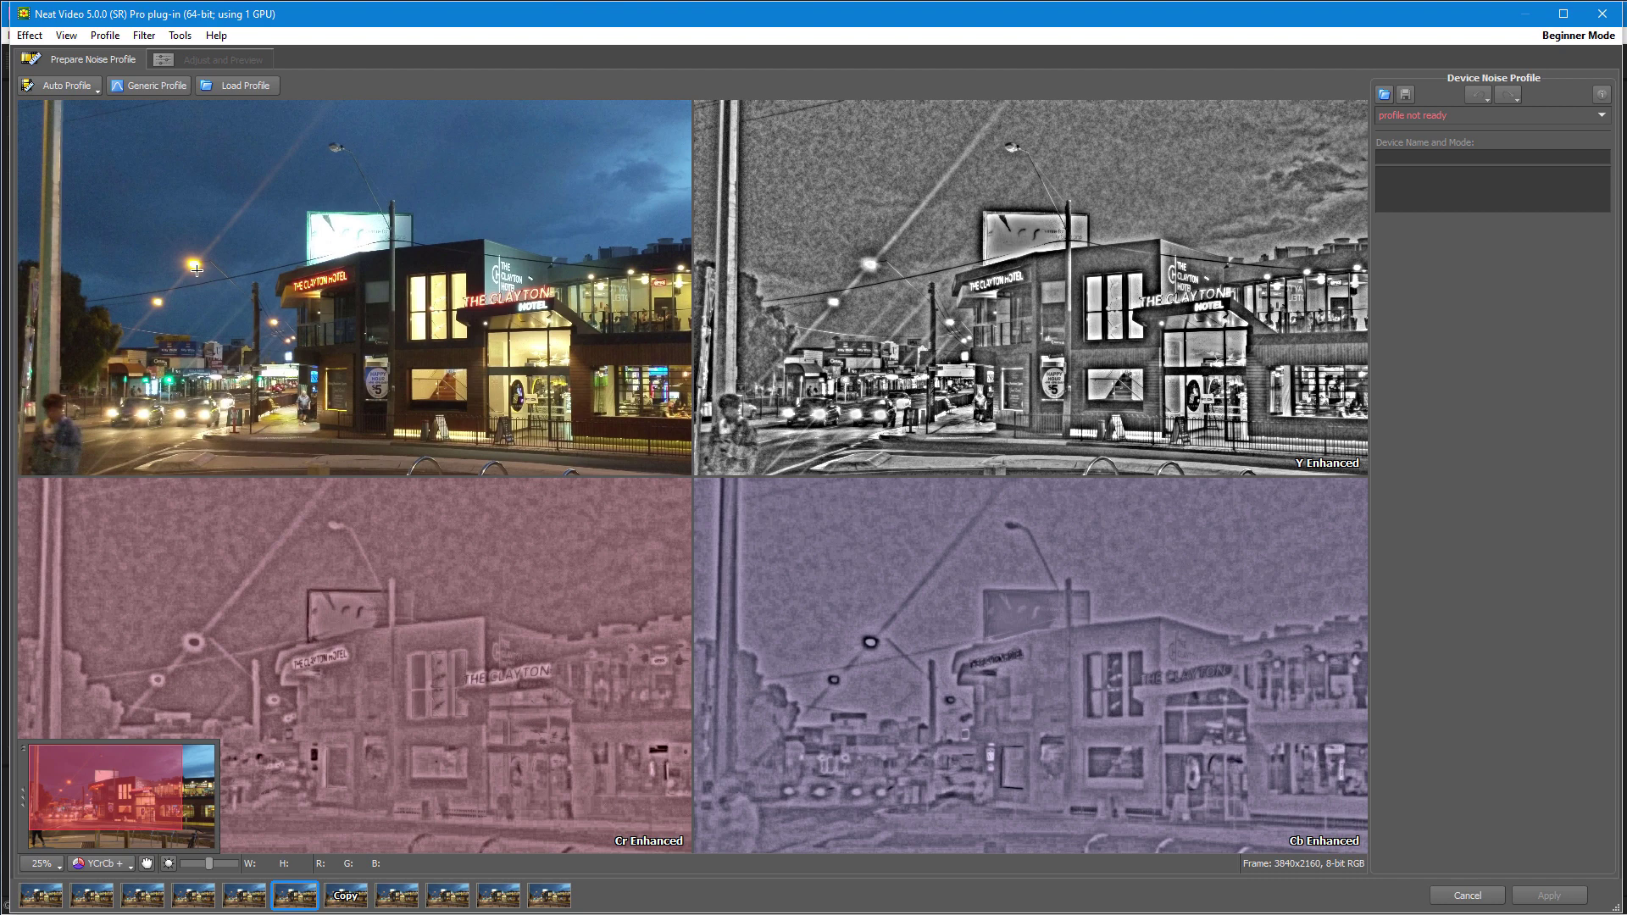
left_click(74, 85)
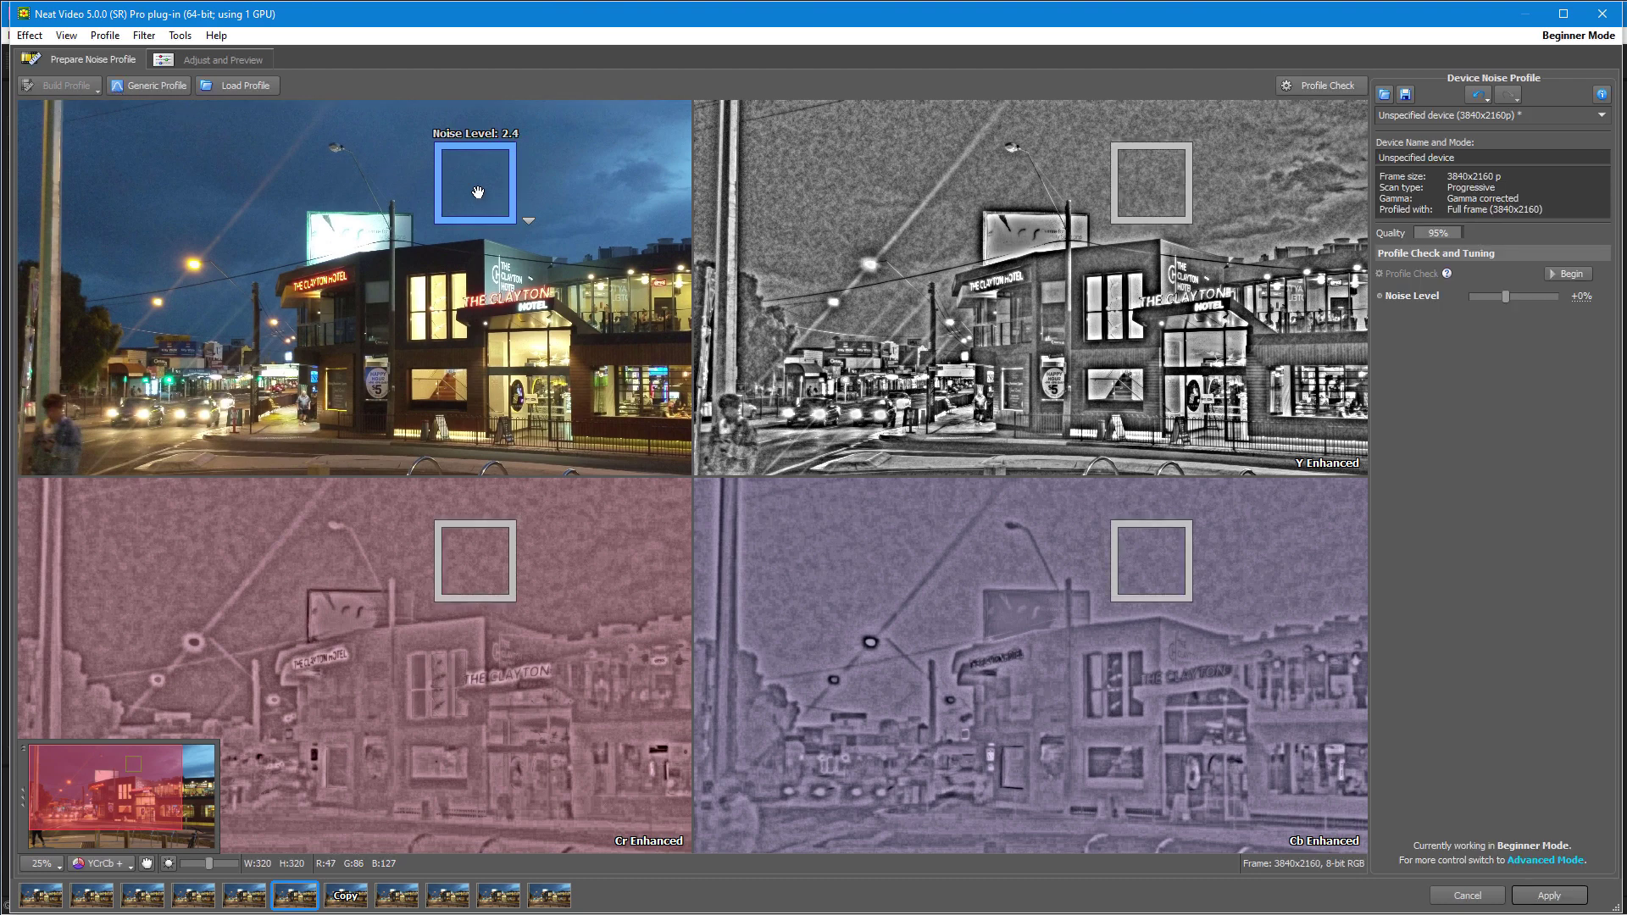
scroll(478, 191, "up", 1)
scroll(329, 220, "up", 1)
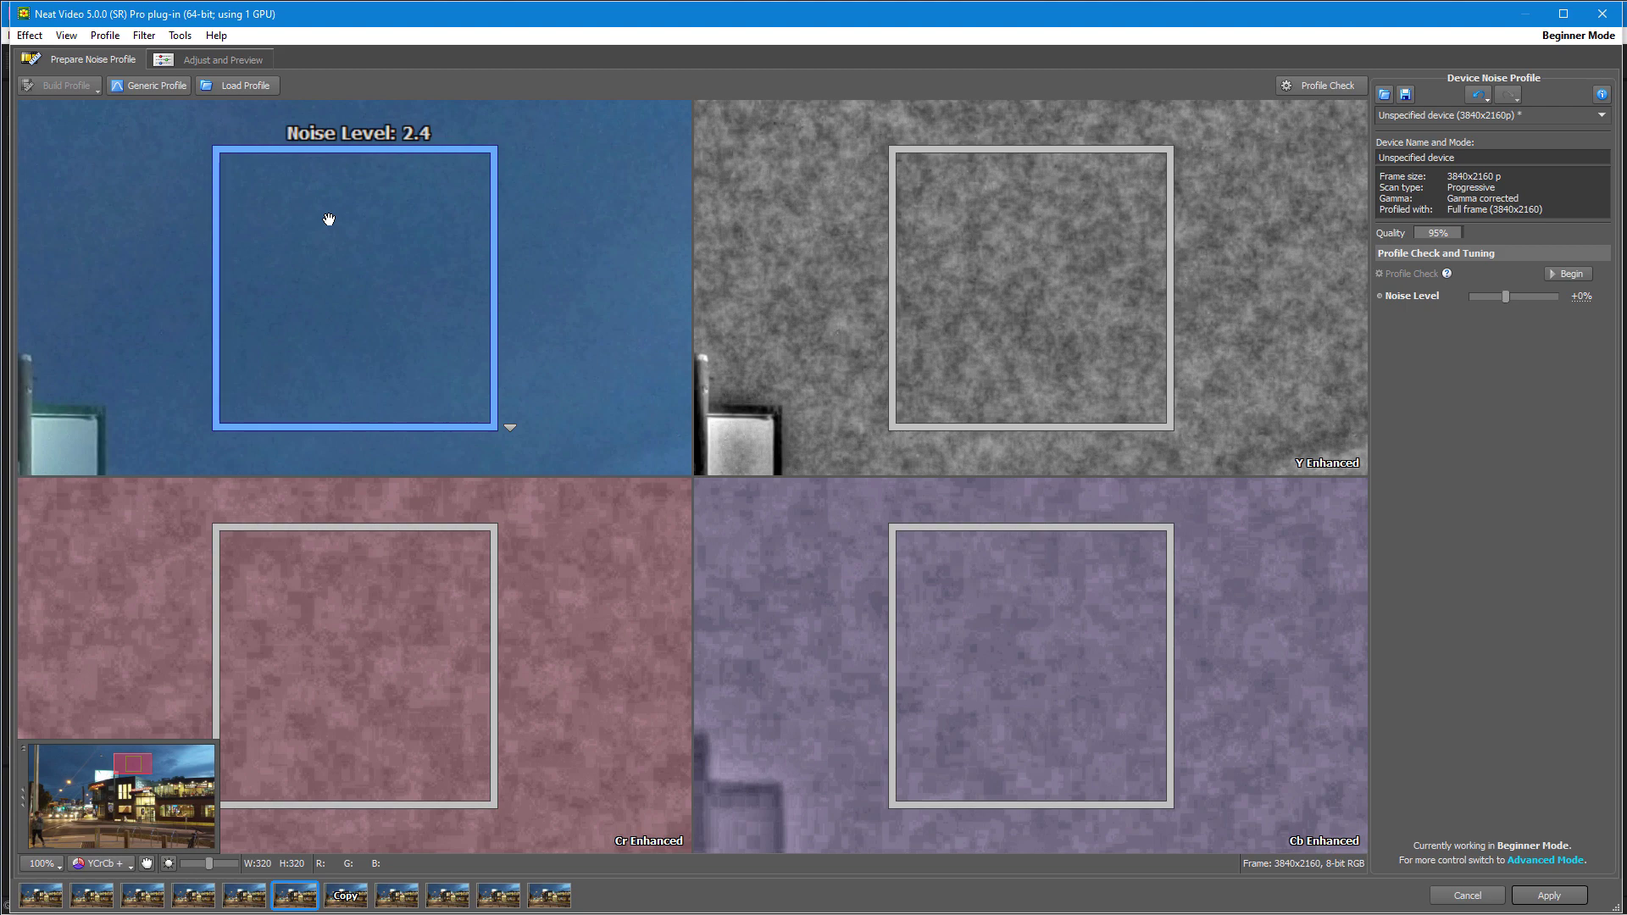
scroll(329, 220, "down", 5)
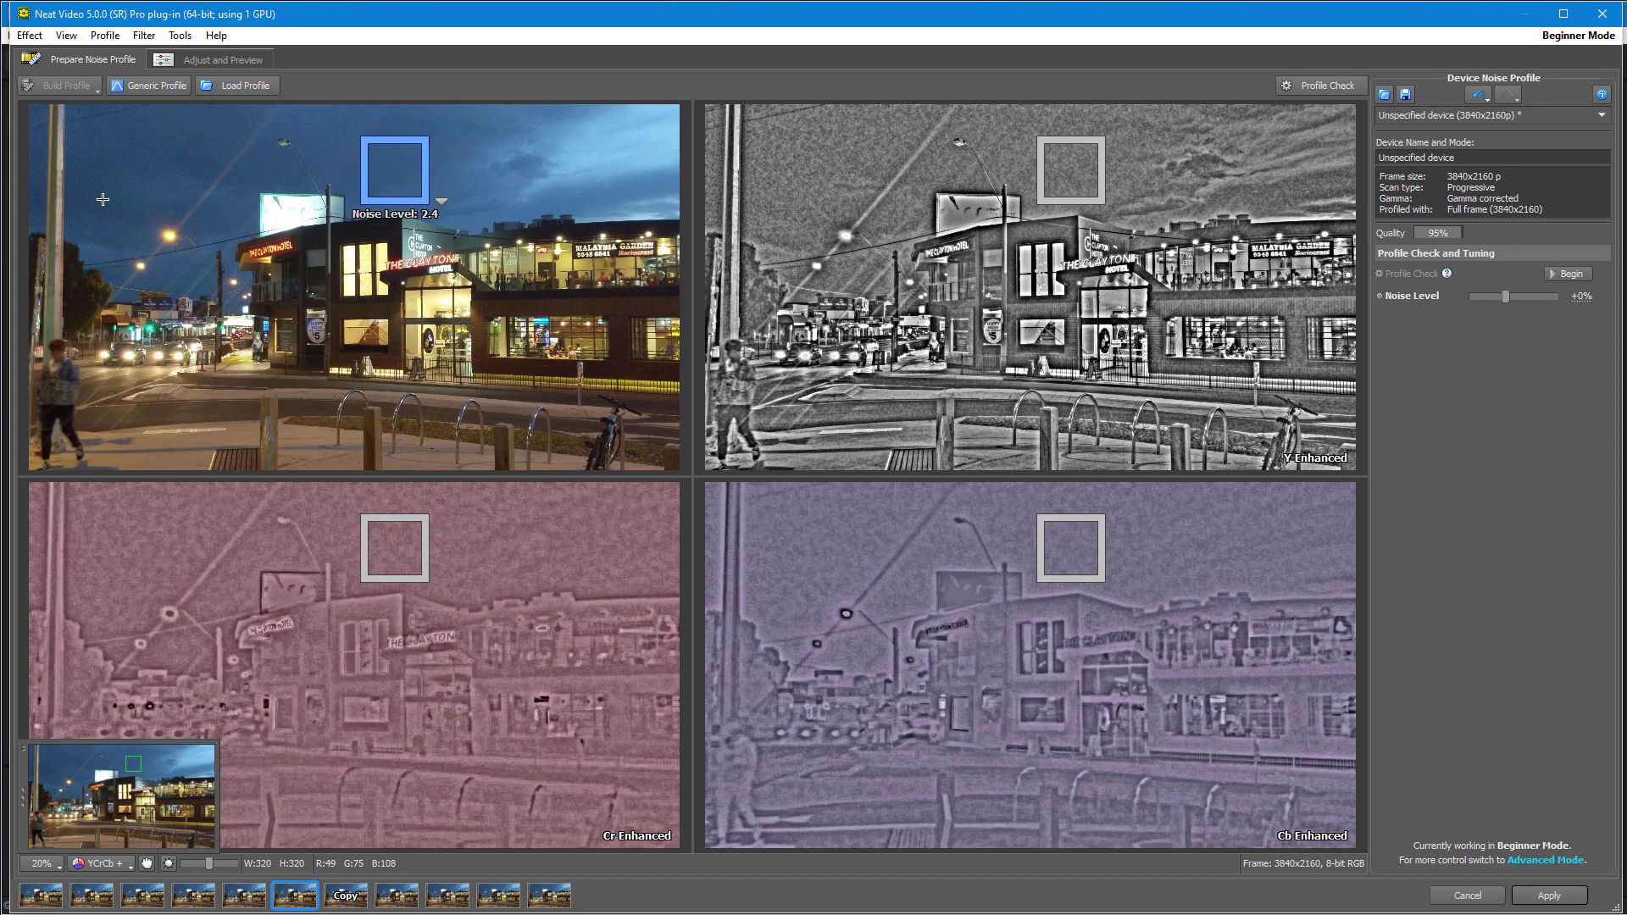
left_click_drag(70, 130, 120, 183)
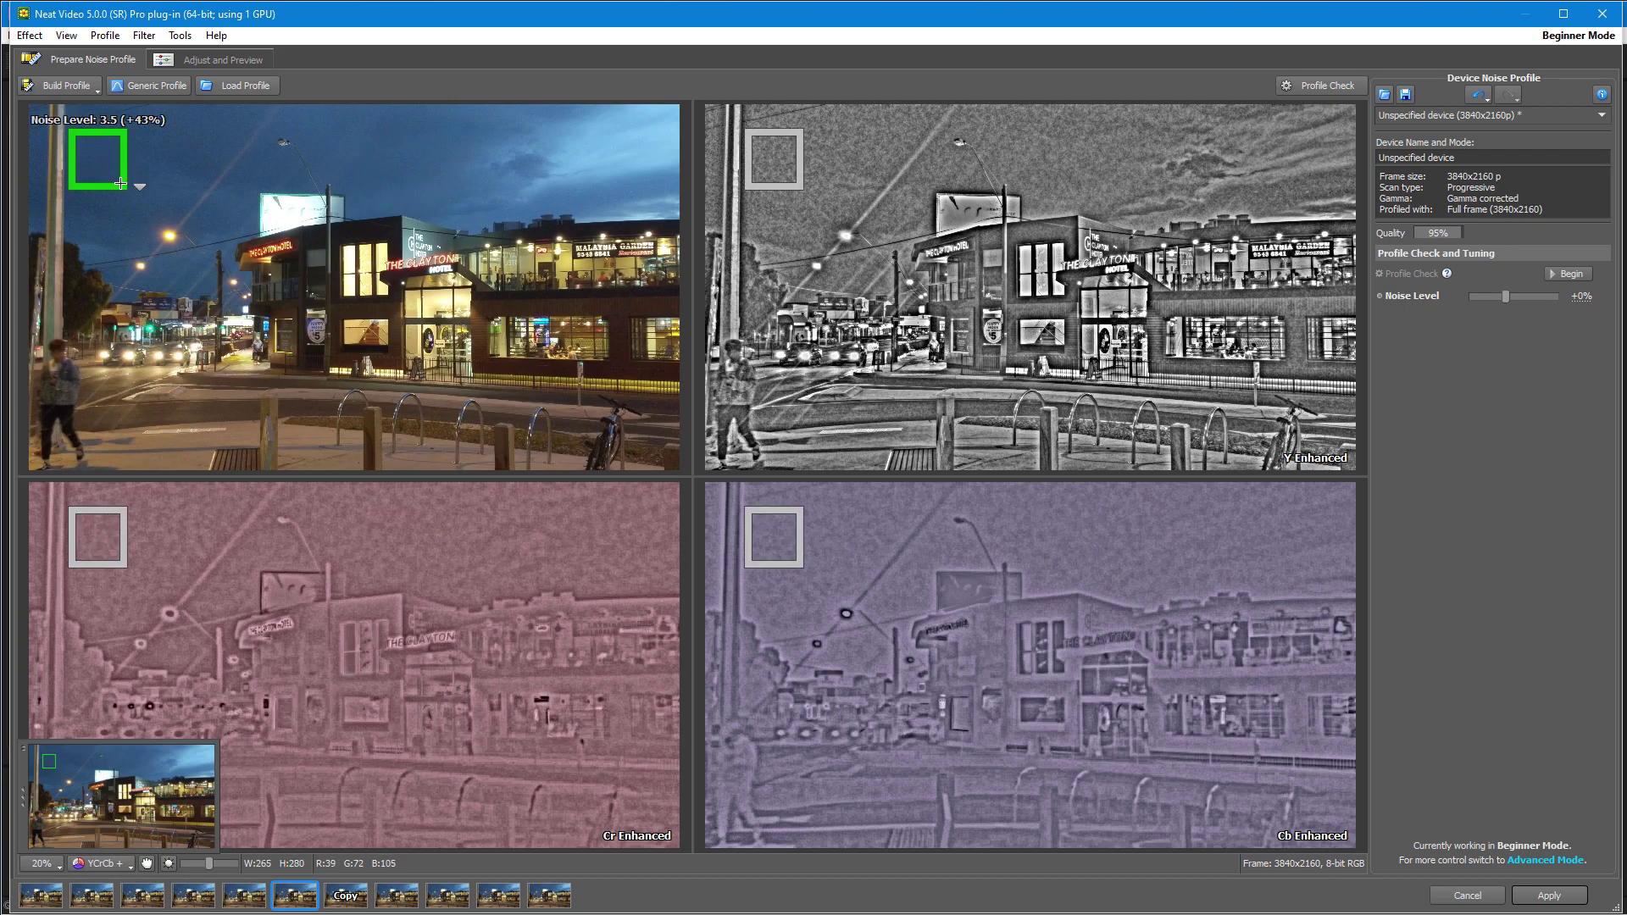
left_click(83, 88)
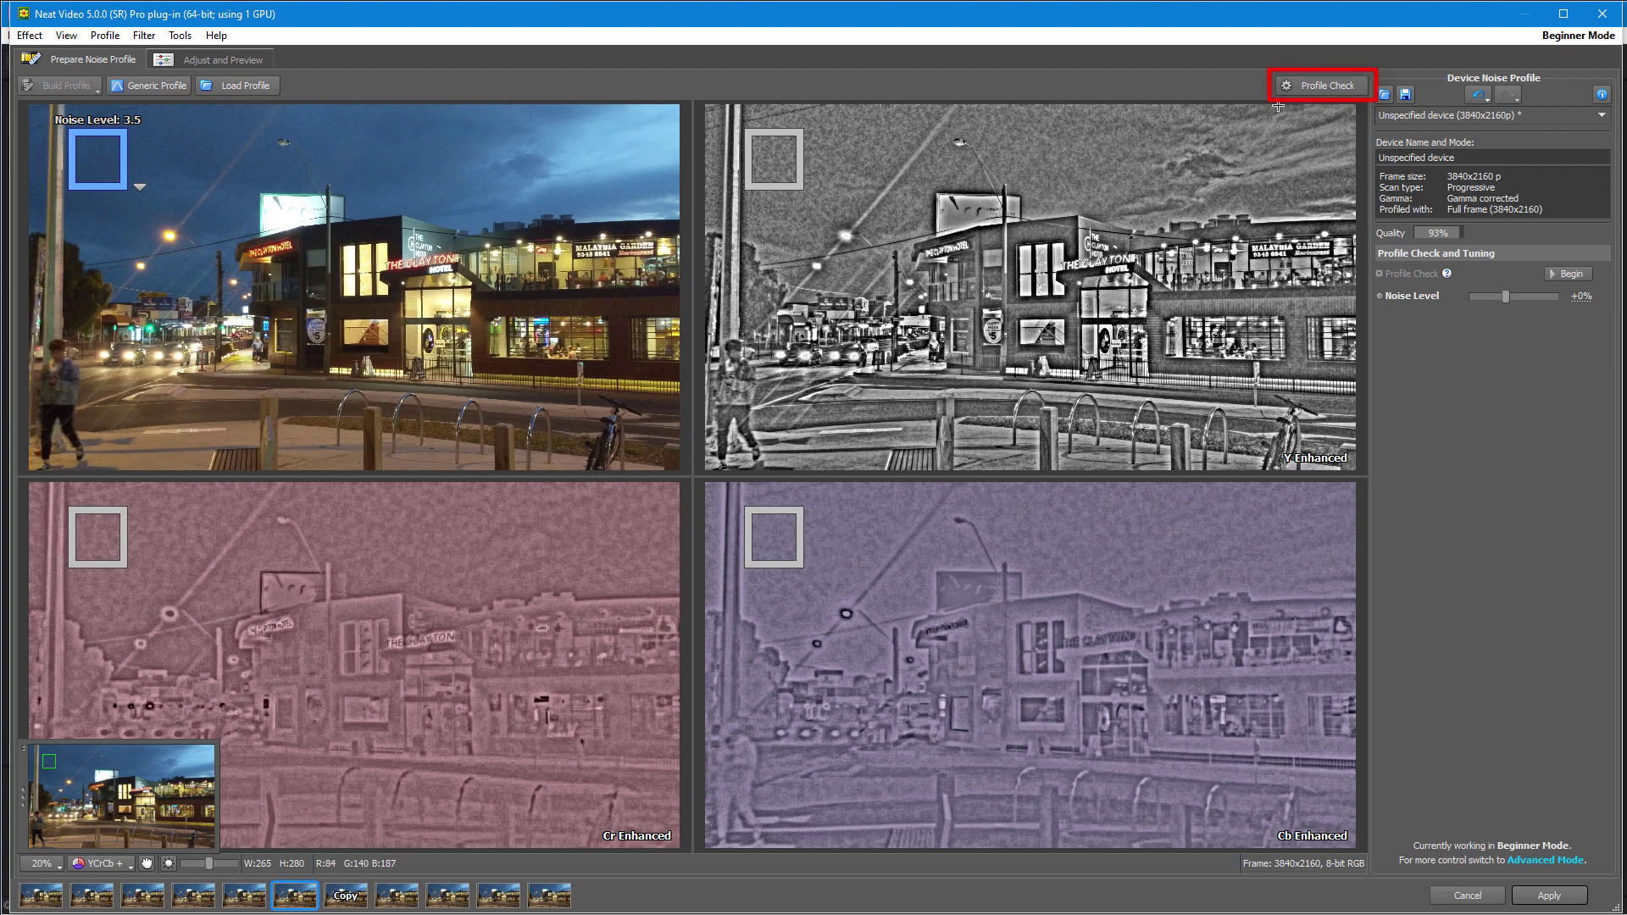
Run Profile Check, hide the sample area, and raise the profile noise level to +30%
left_click(1320, 85)
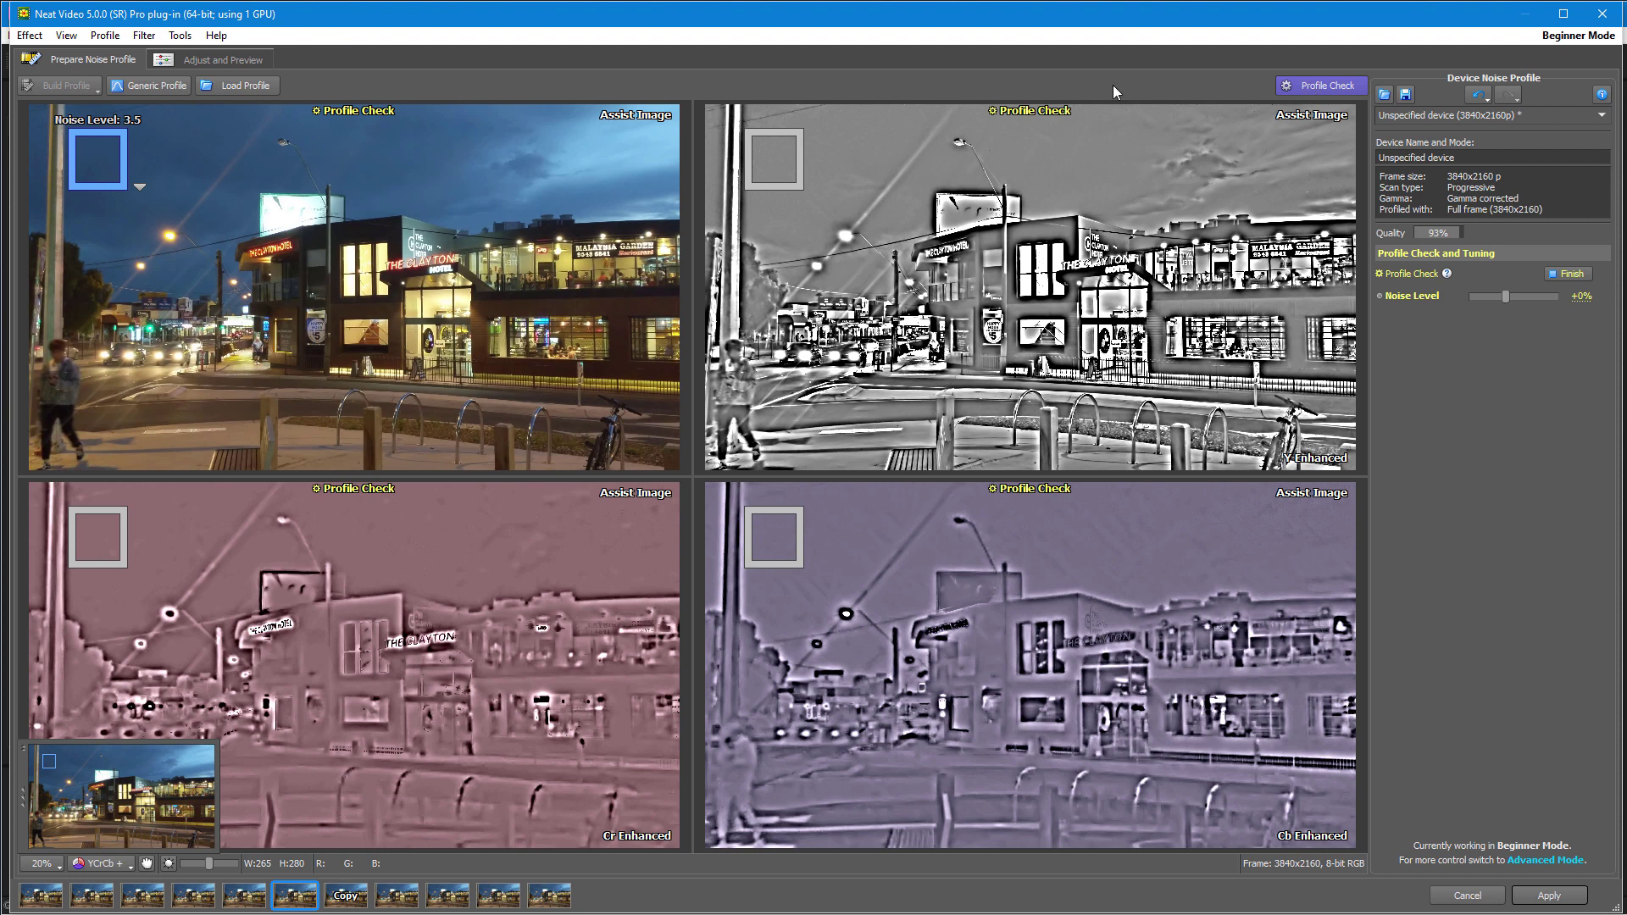
left_click(722, 114)
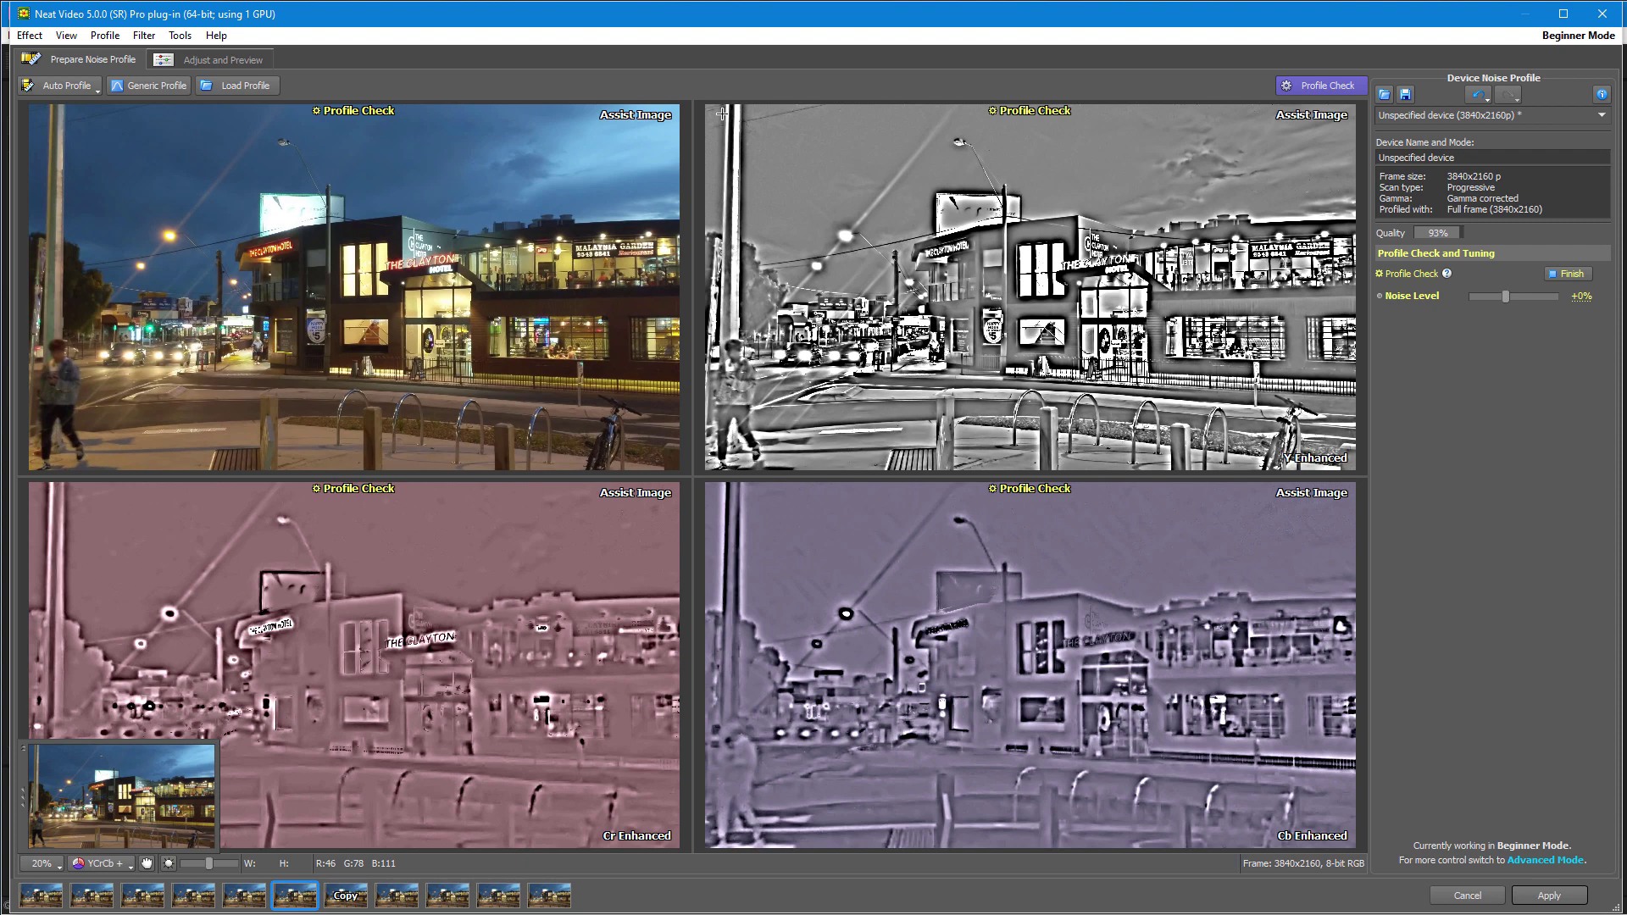
scroll(722, 113, "up", 3)
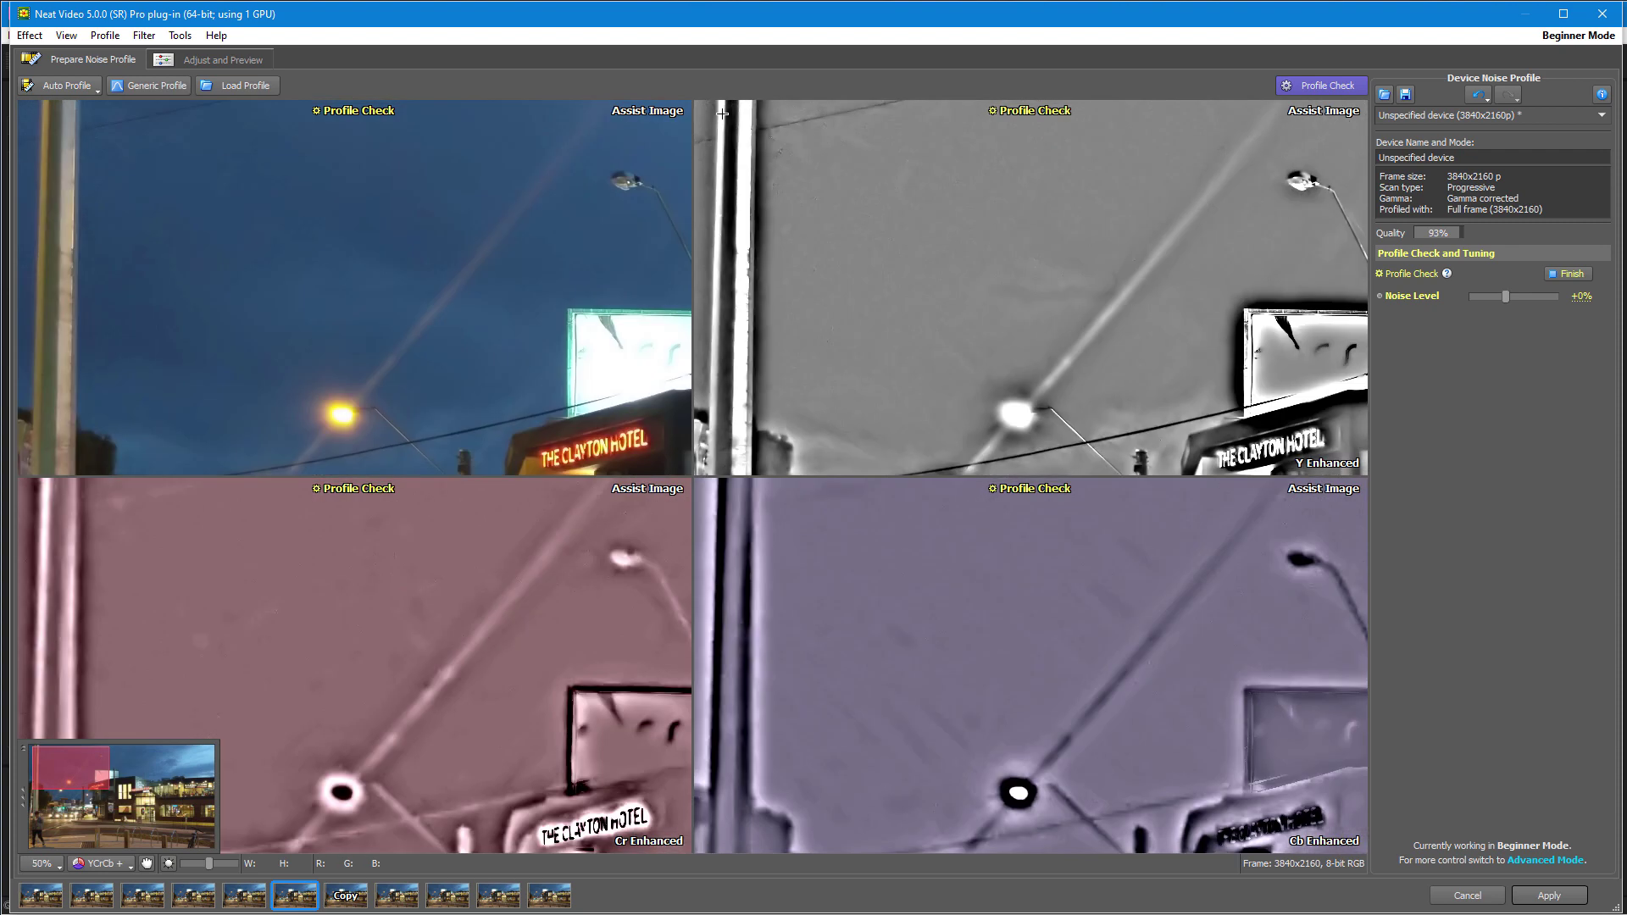
scroll(723, 114, "up", 2)
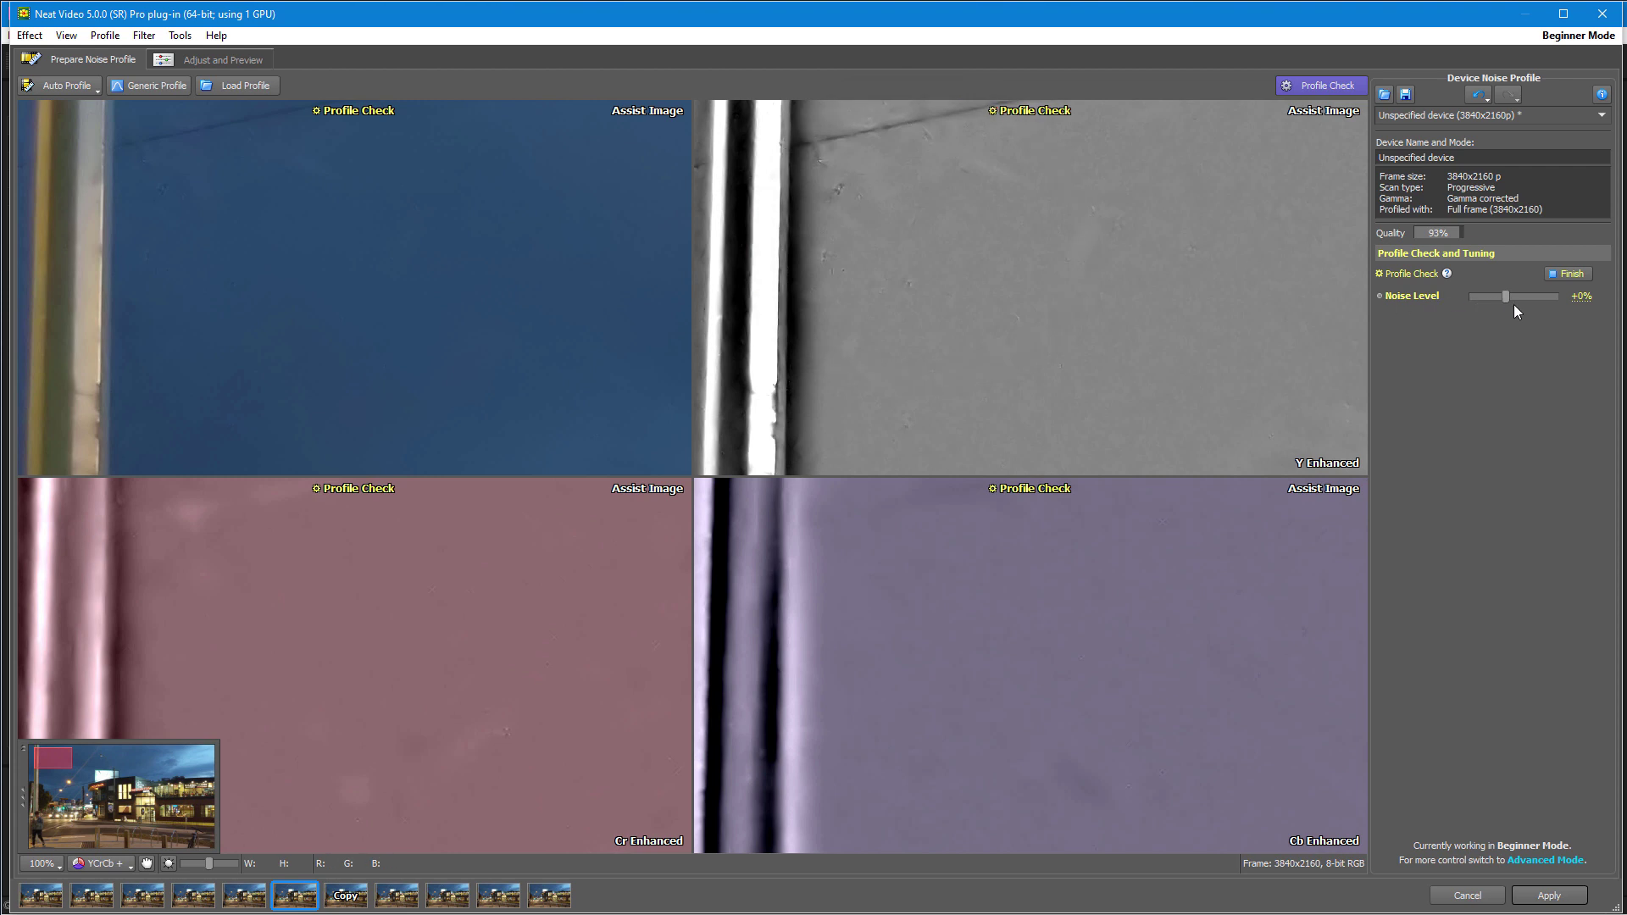
left_click_drag(1506, 297, 1513, 298)
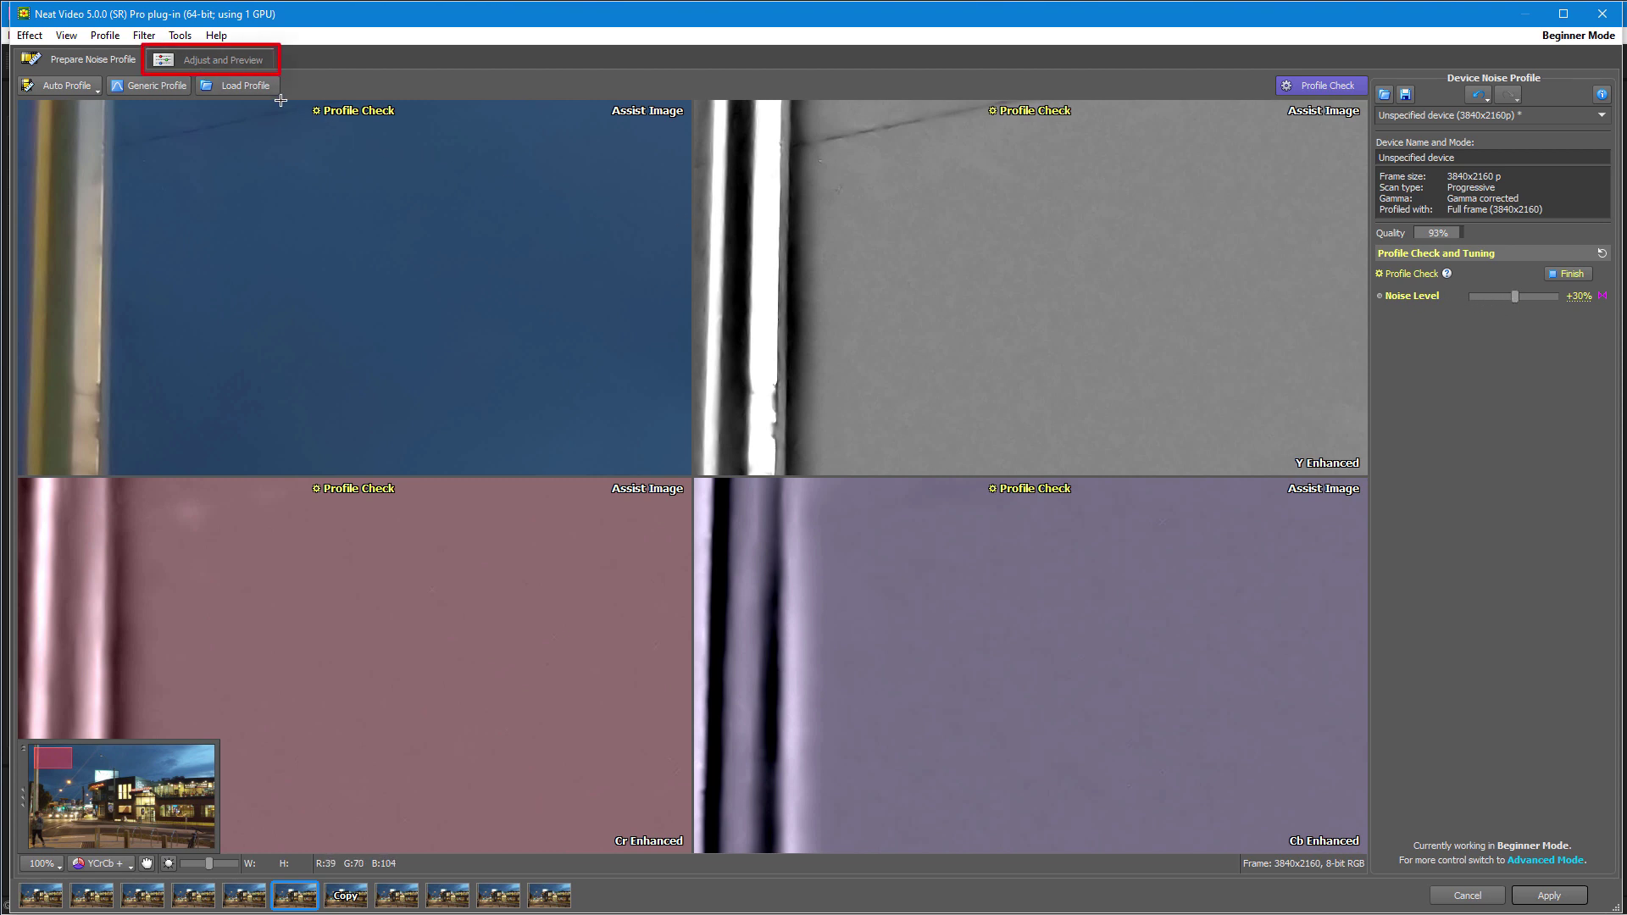
In Adjust and Preview, compare filtered versus original on the street, then play all frames
left_click(232, 57)
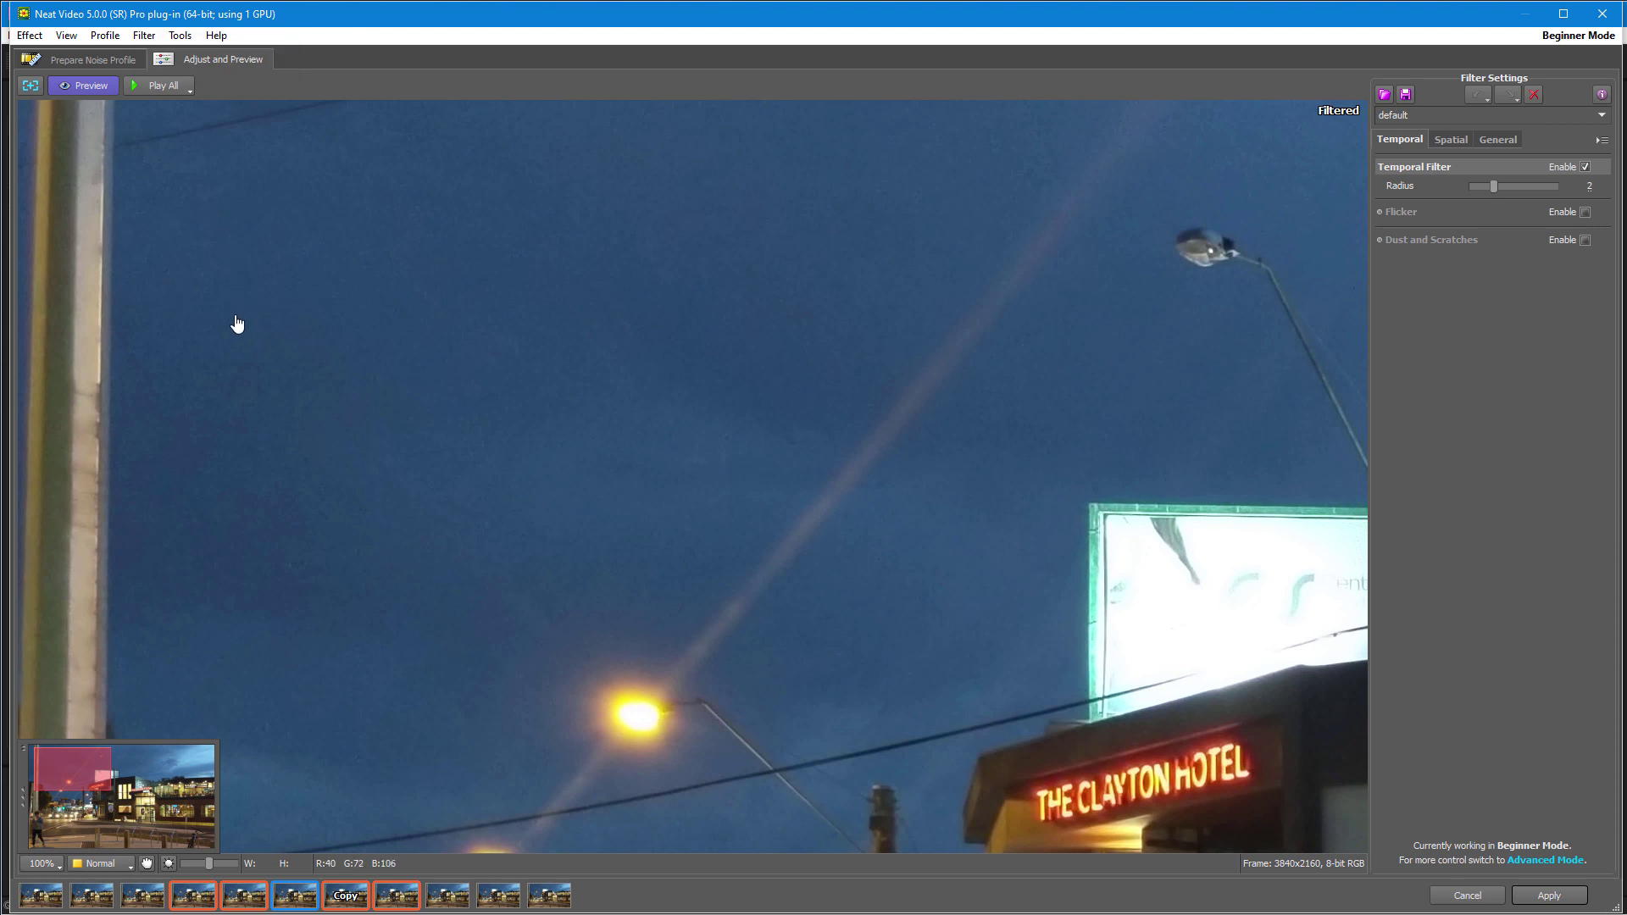
left_click(251, 439)
left_click(251, 439)
left_click_drag(250, 439, 378, 96)
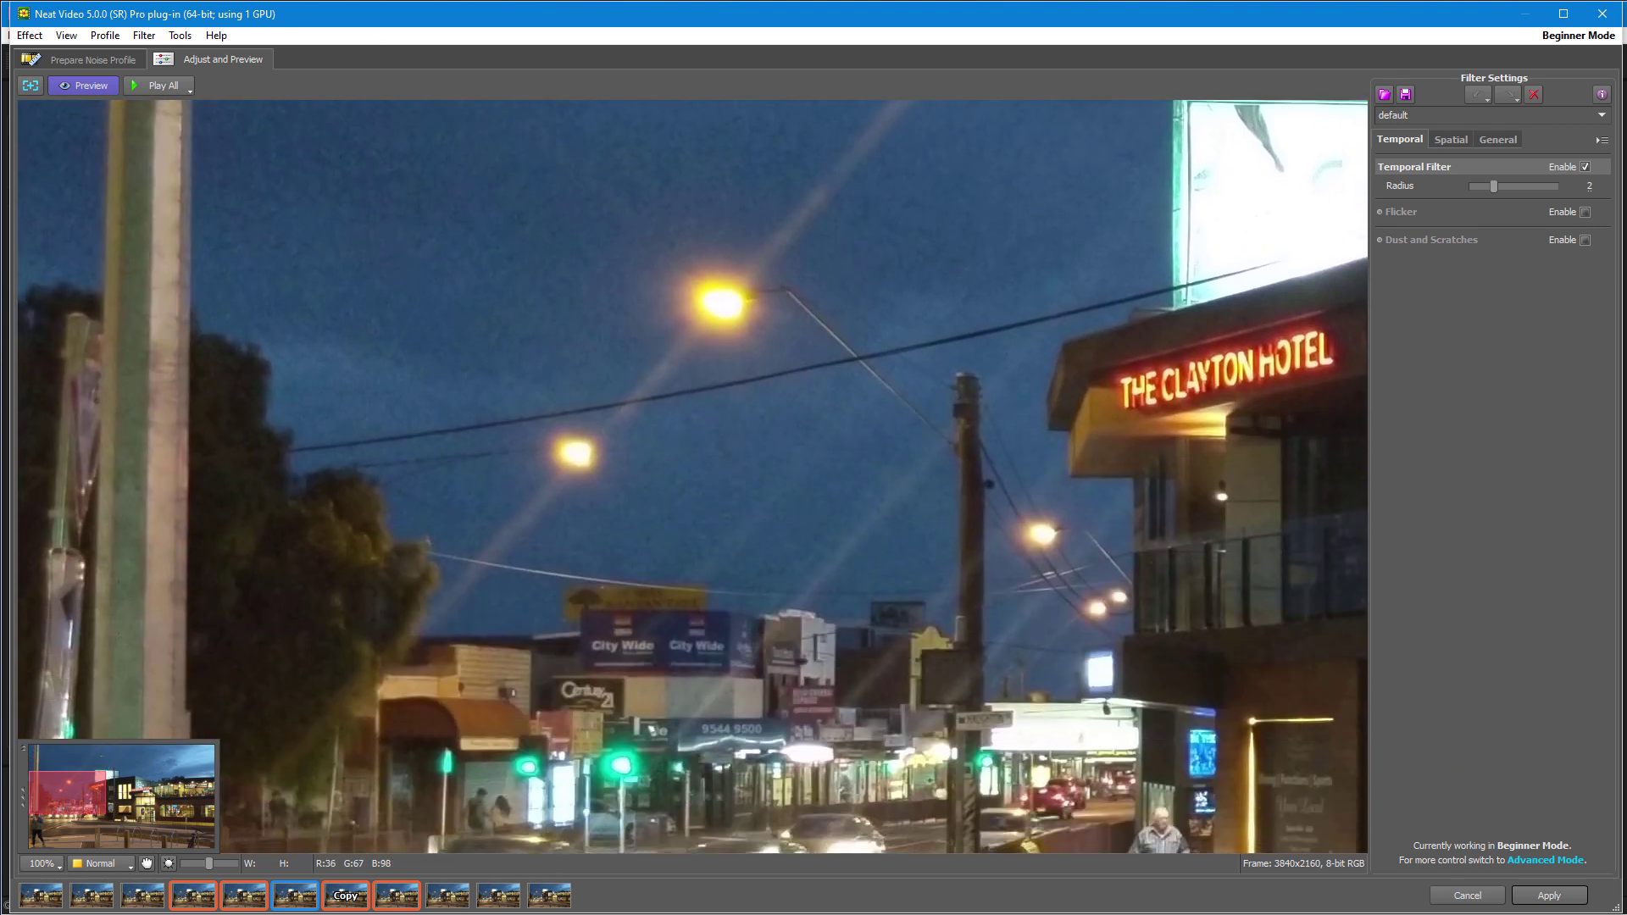
left_click(378, 406)
left_click(378, 406)
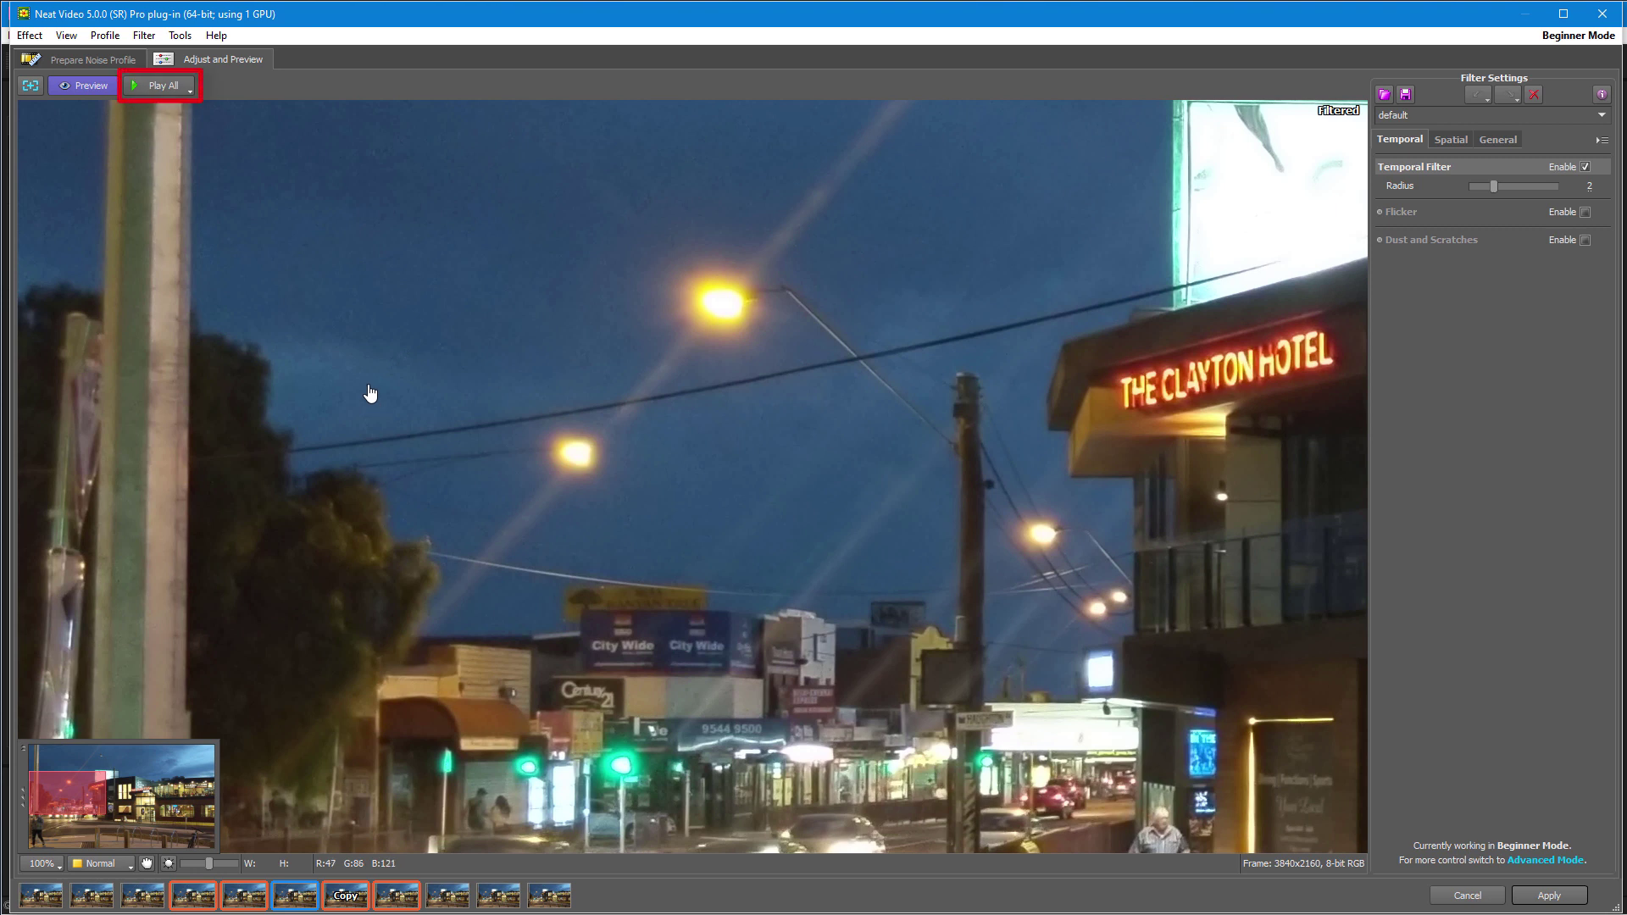
left_click(168, 87)
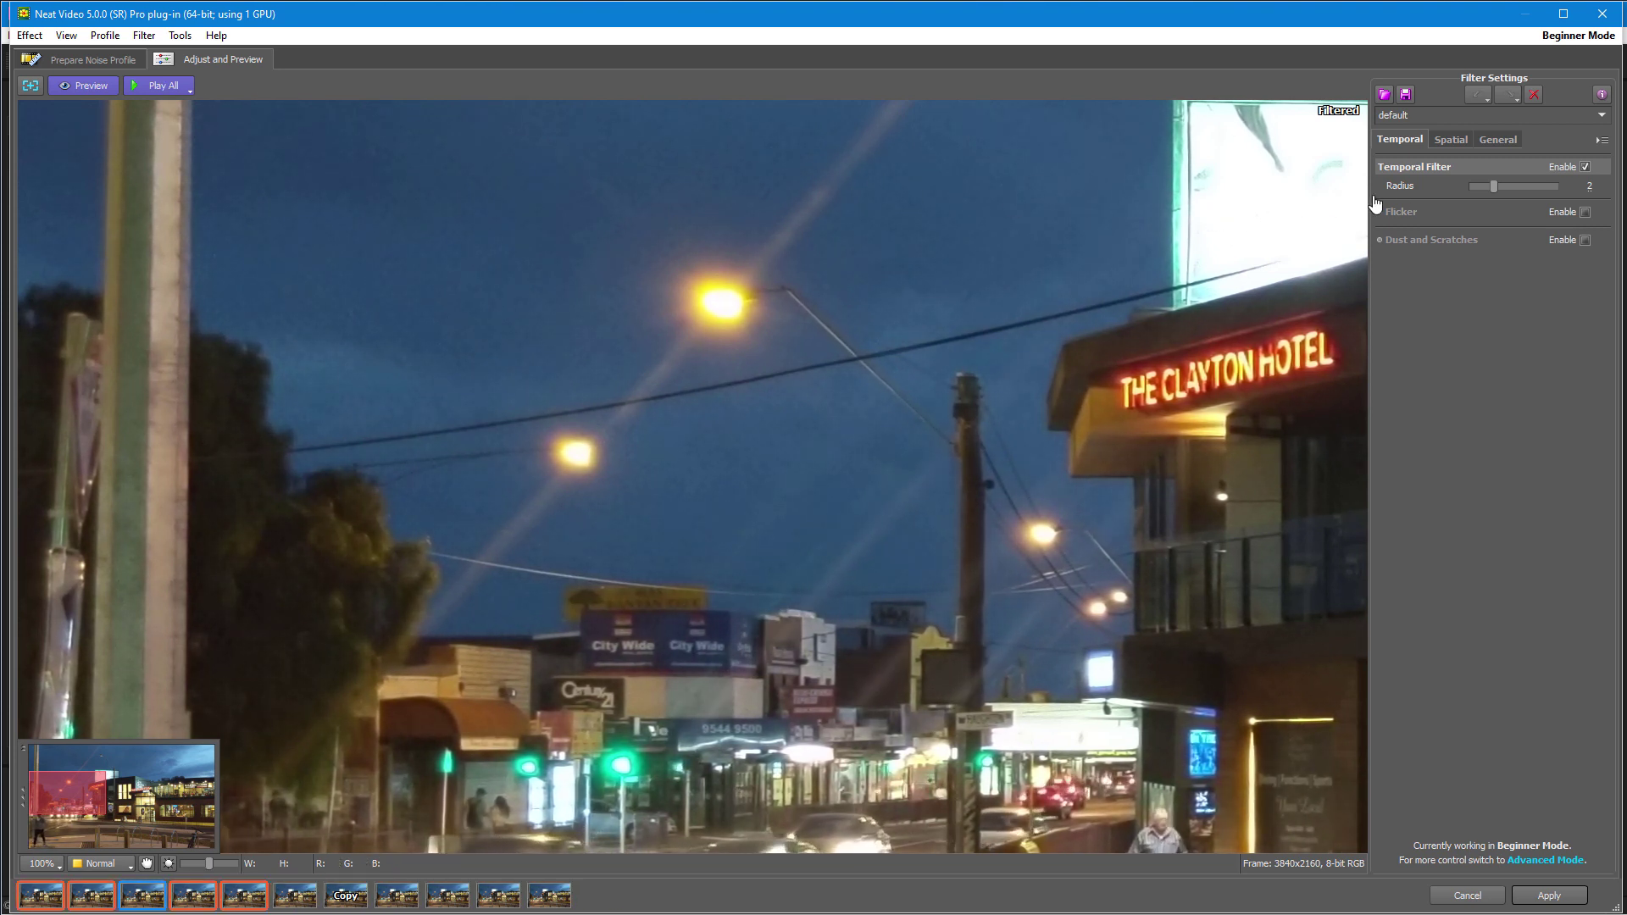
Set the temporal filter radius to 4 and switch to the Spatial filter settings
left_click_drag(1502, 186, 1533, 192)
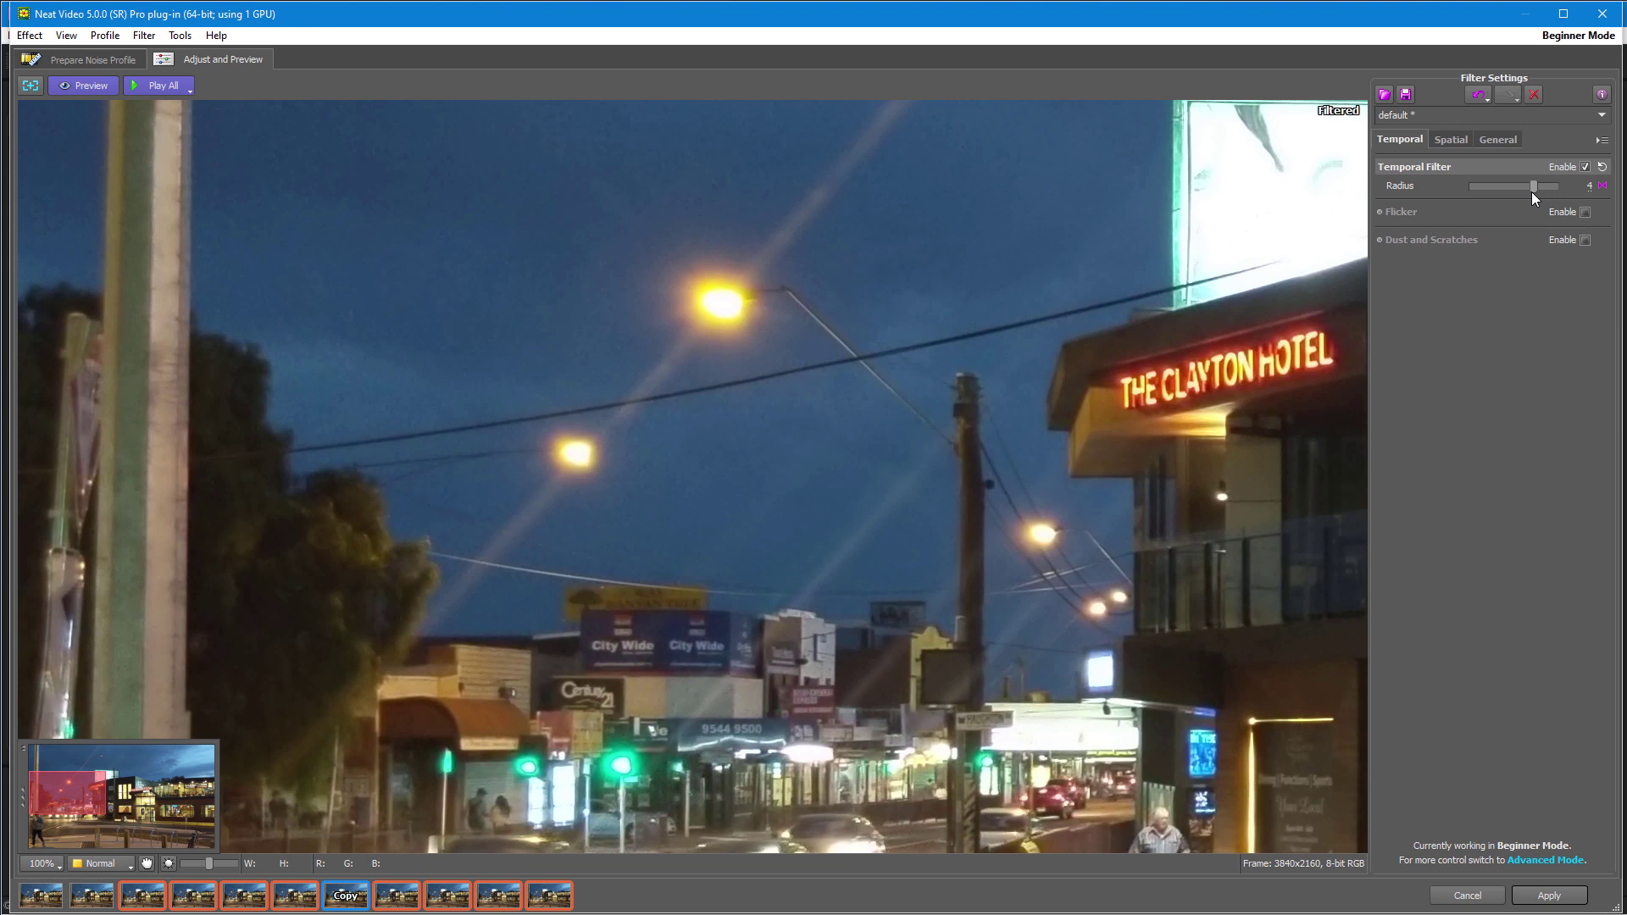
left_click(1452, 139)
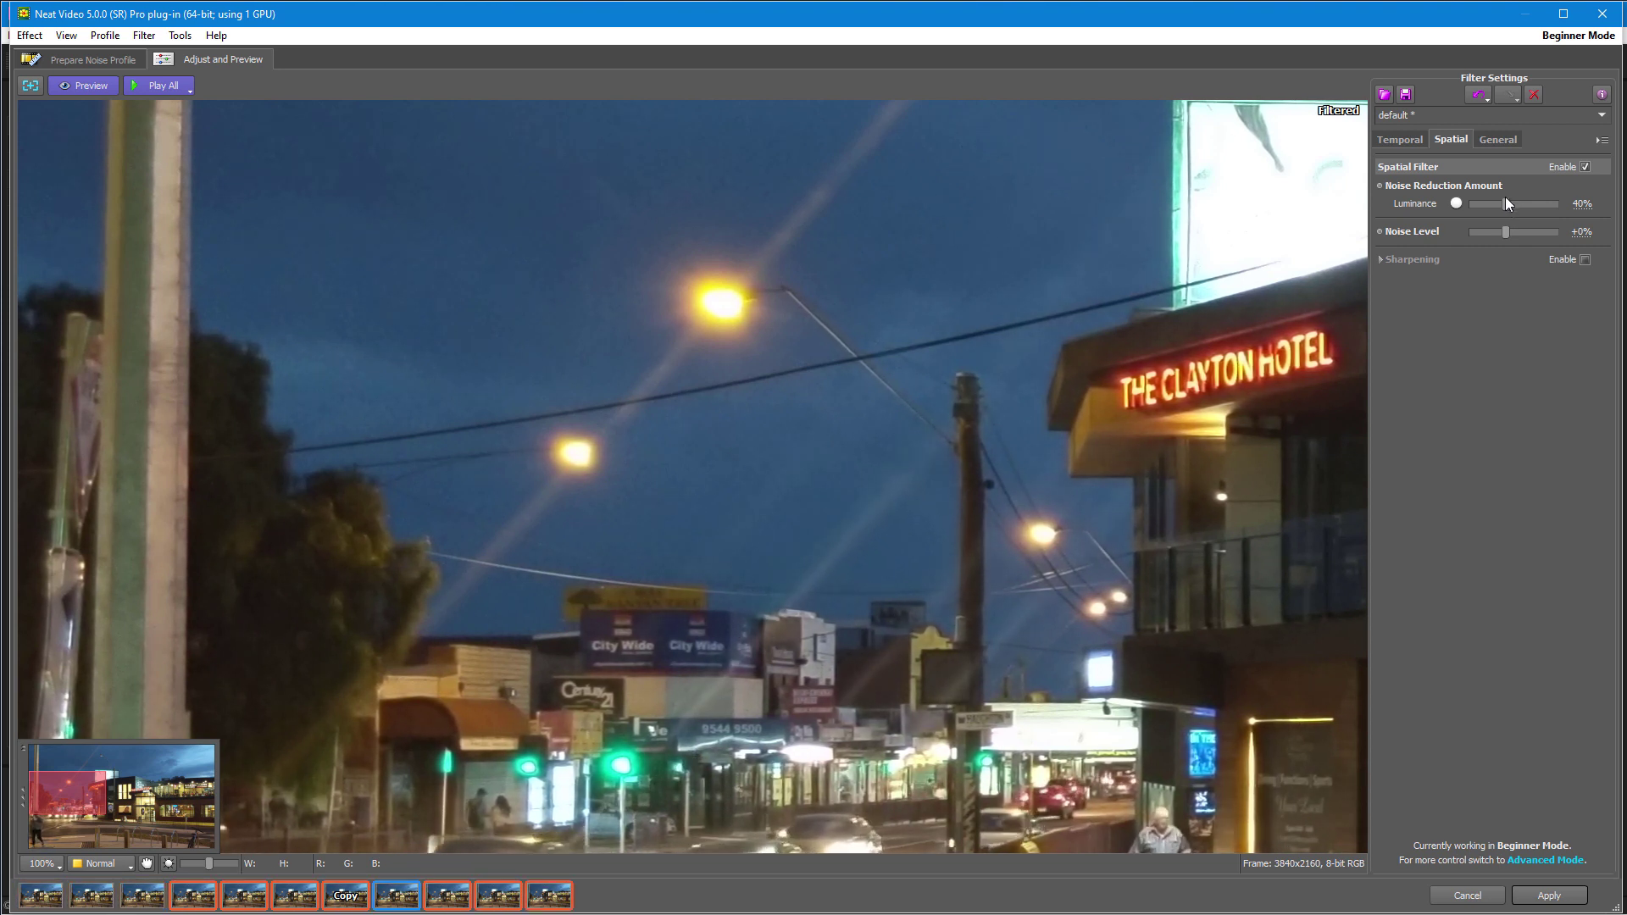
Test luminance reduction at 100%, zoom to 200%, set noise level +60%, settle luminance at 60%
left_click_drag(1506, 200, 1510, 204)
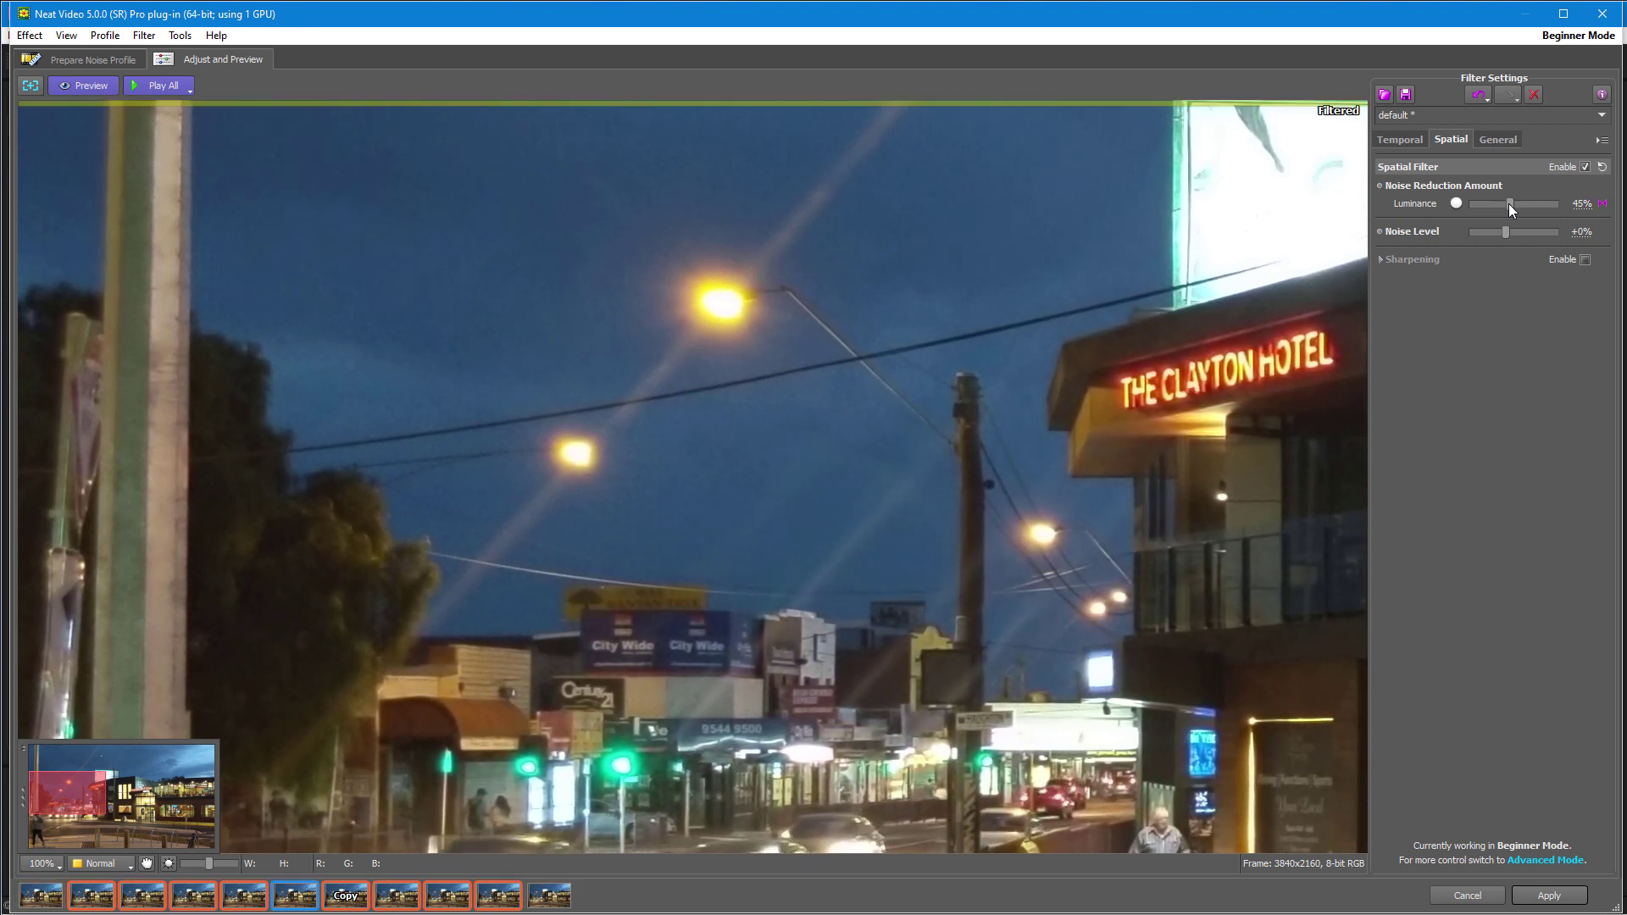
left_click_drag(1510, 204, 1529, 212)
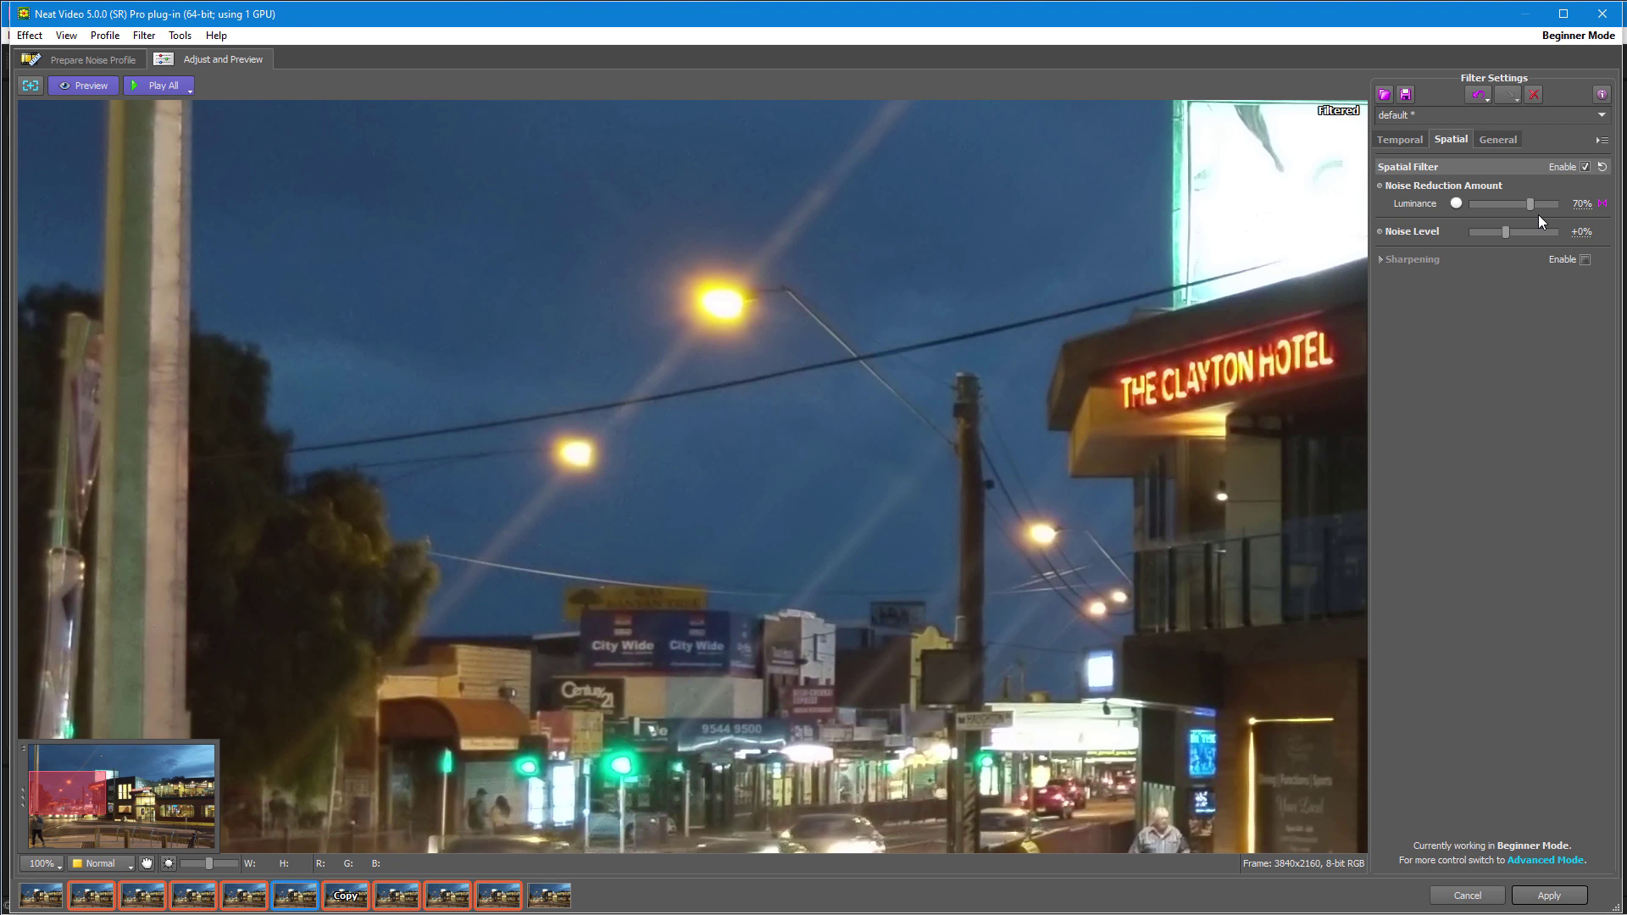
left_click_drag(1538, 216, 1563, 222)
scroll(403, 444, "up", 1)
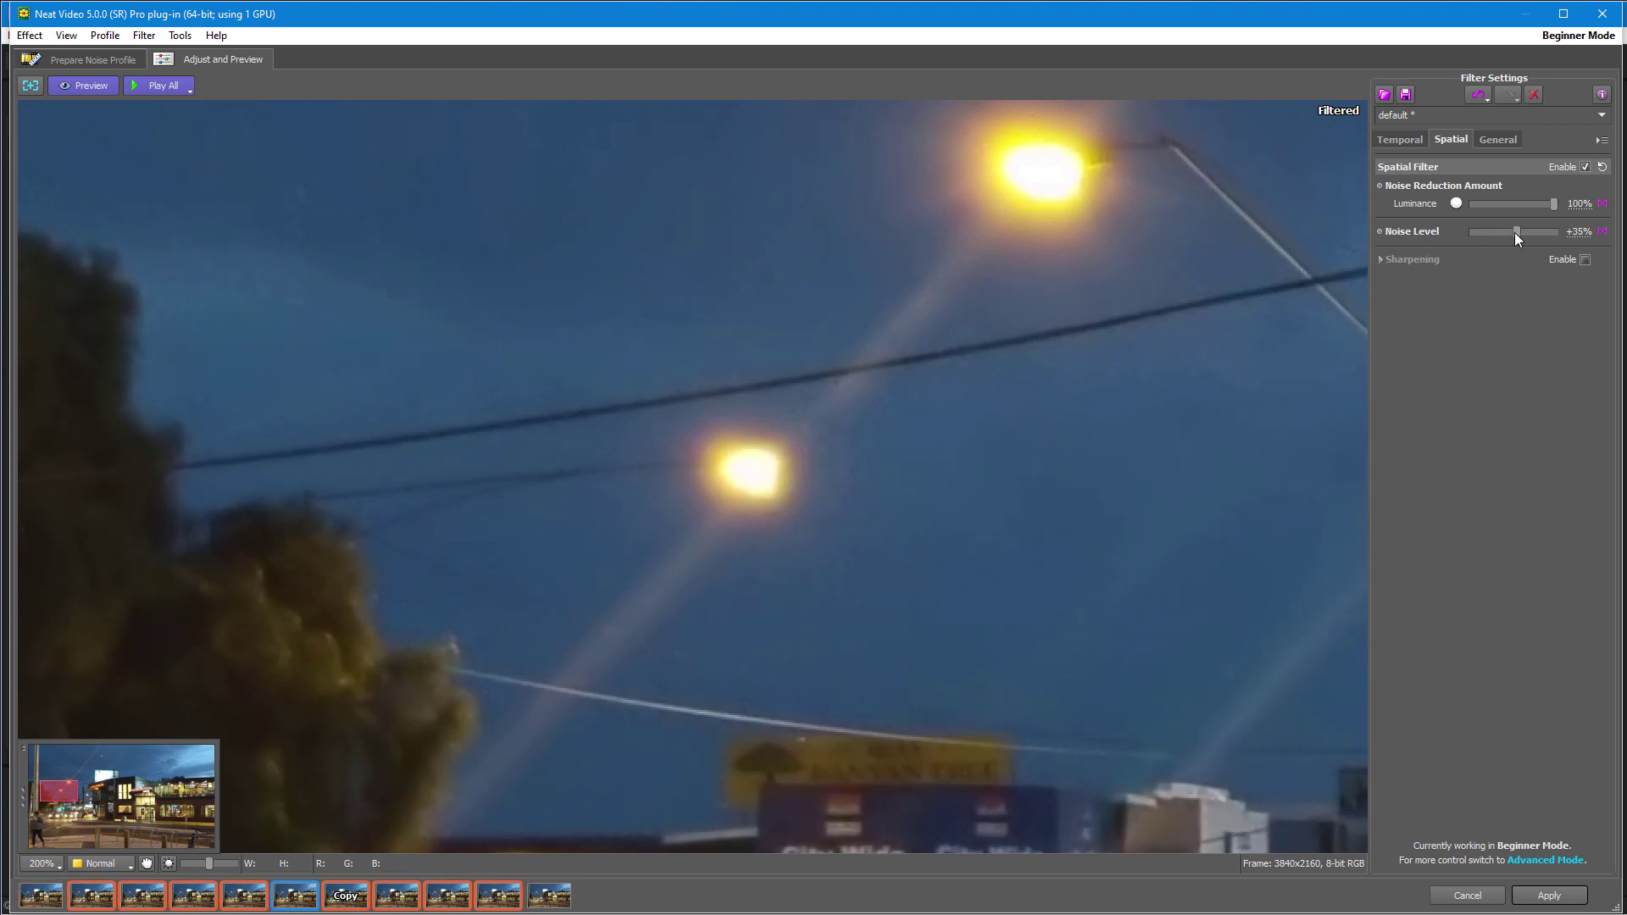
left_click_drag(1514, 232, 1516, 232)
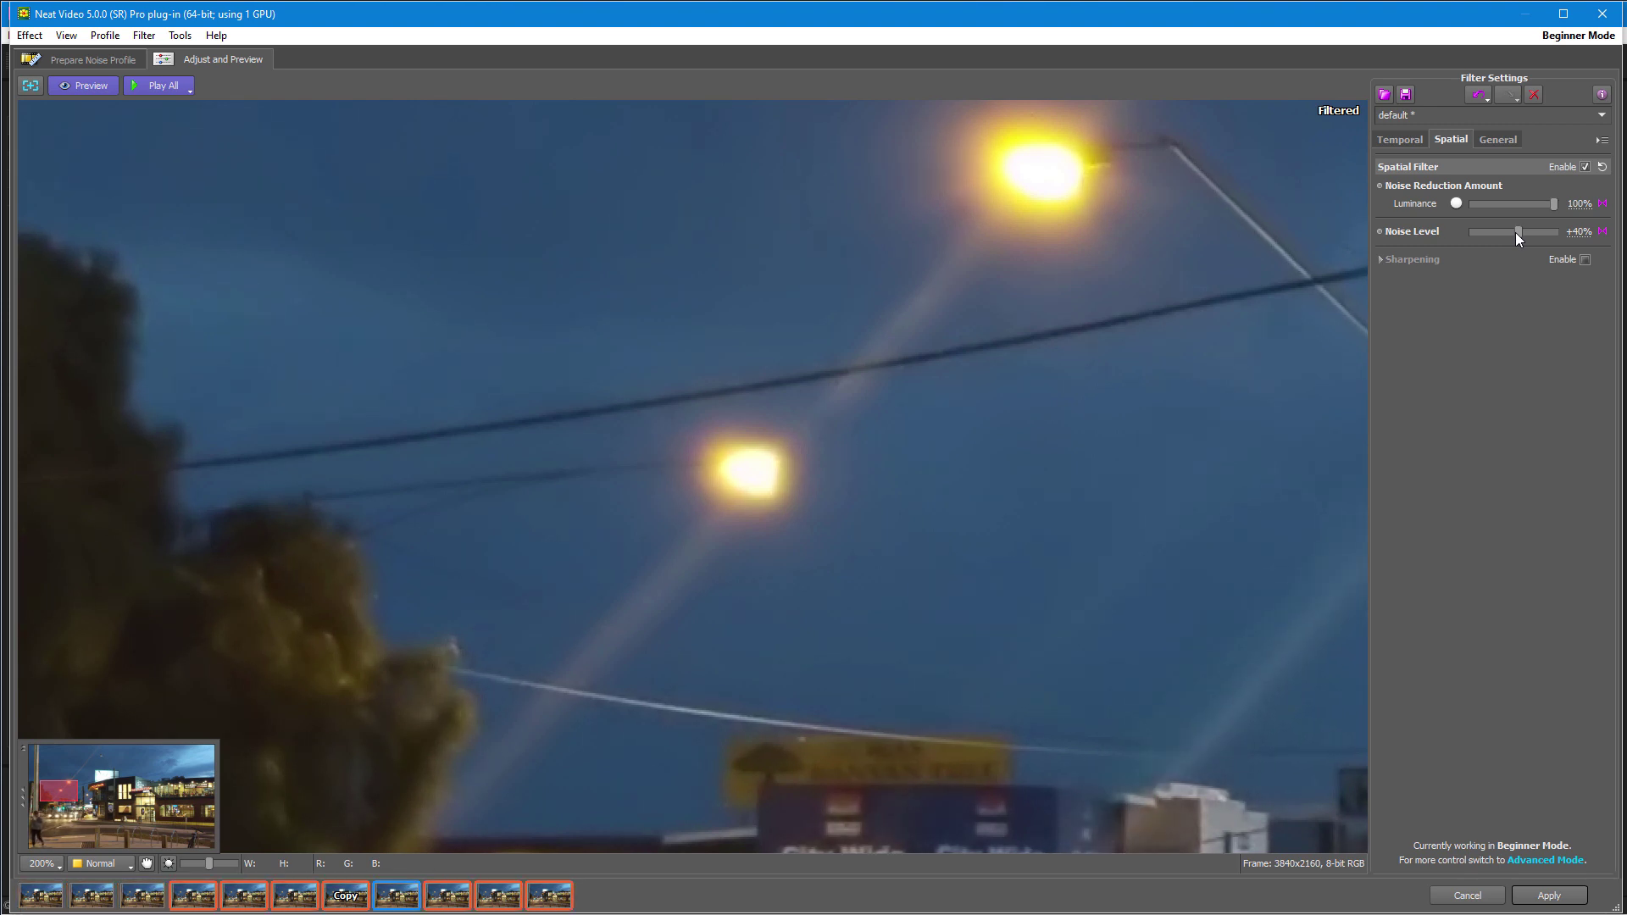
left_click_drag(1515, 232, 1522, 237)
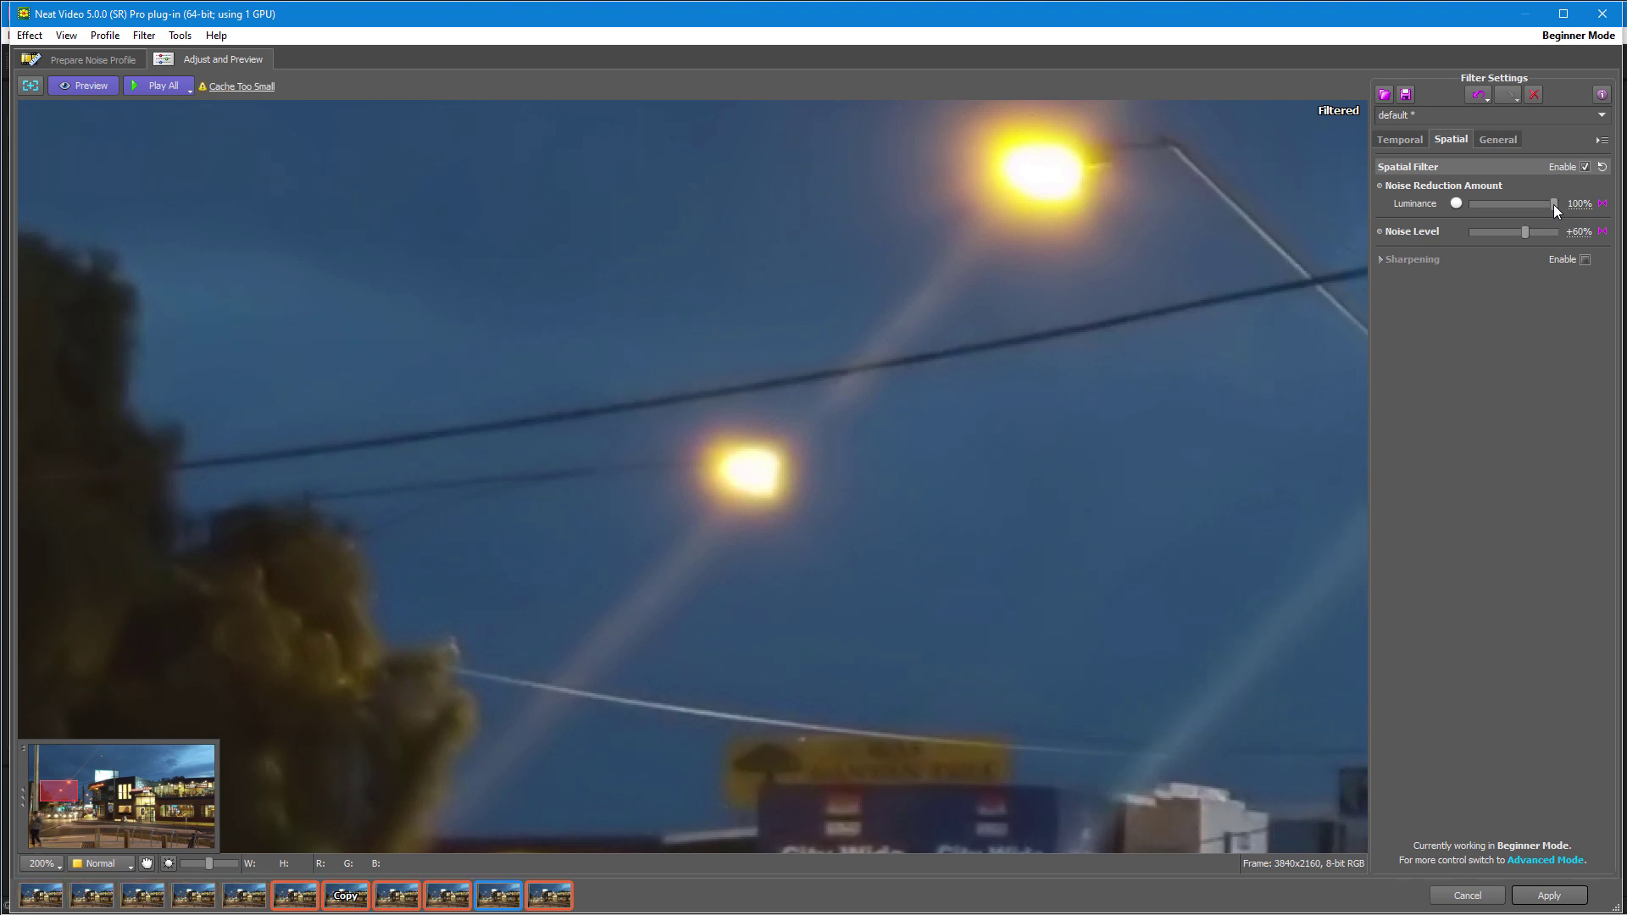
left_click_drag(1553, 205, 1522, 196)
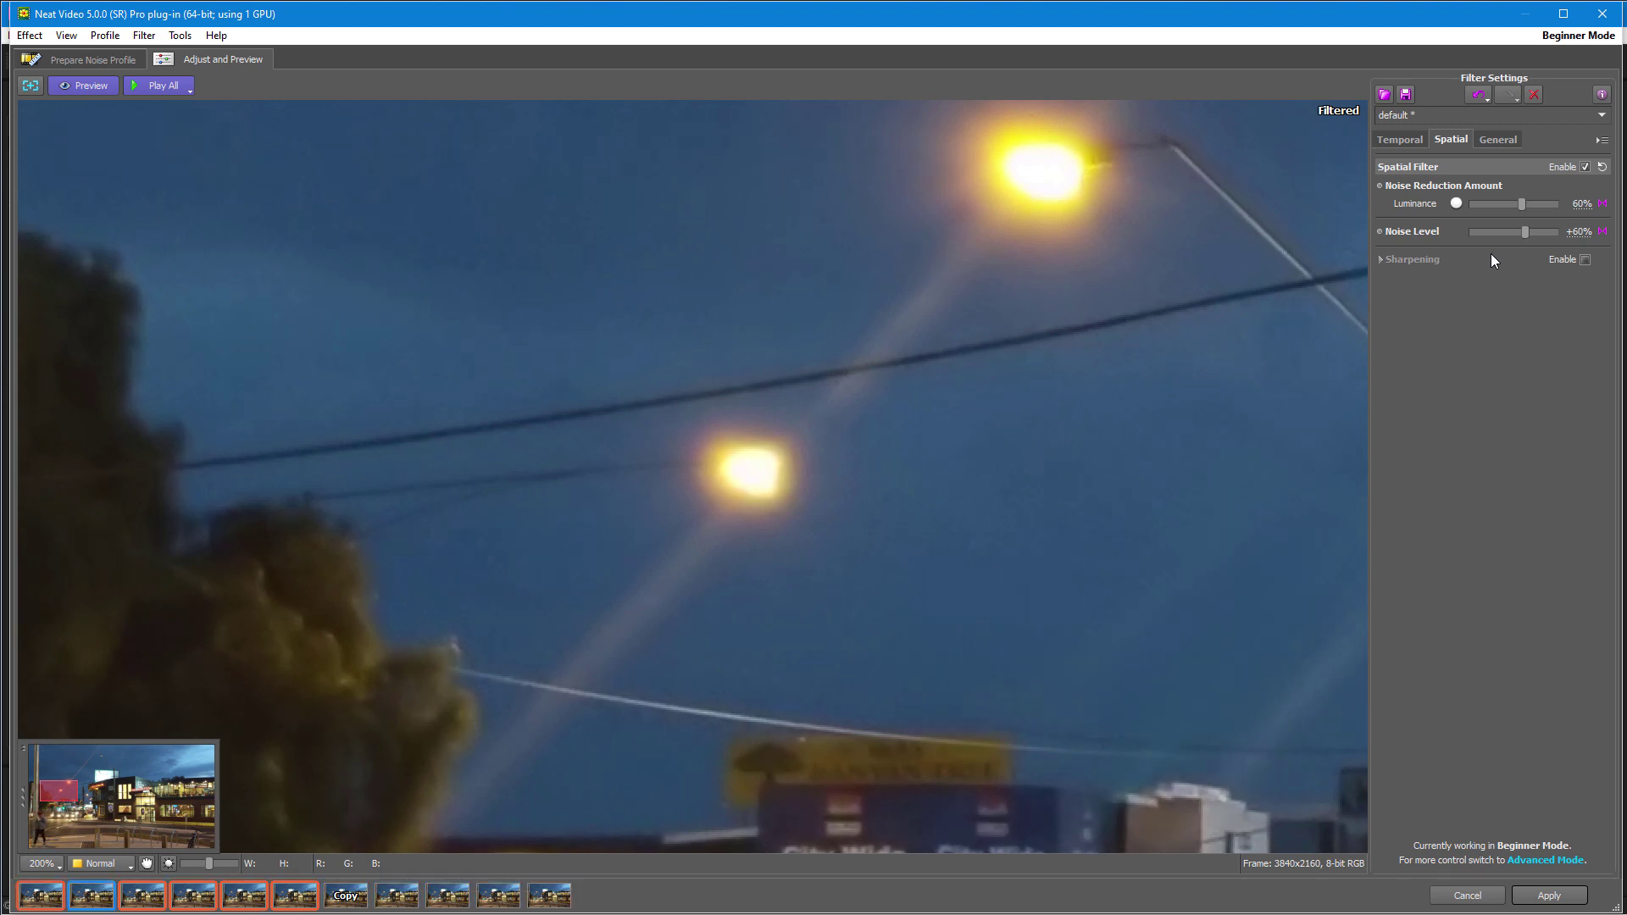
Enable sharpening, zoom out to 100%, and mark a comparison area over streetlights and signs
left_click(1585, 261)
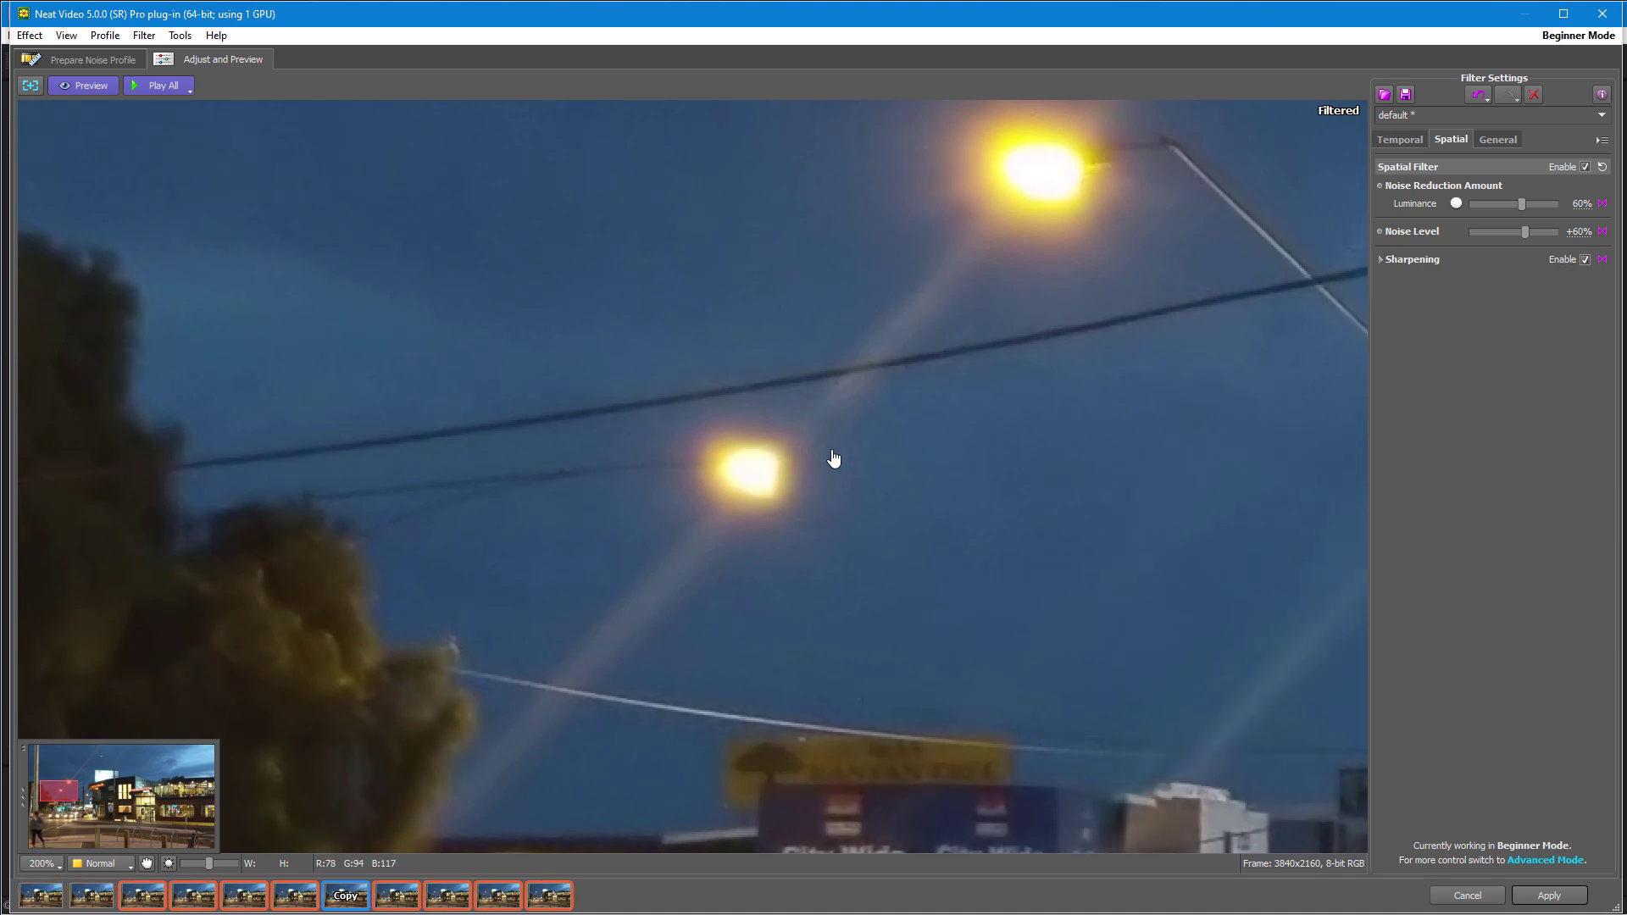
scroll(625, 501, "down", 1)
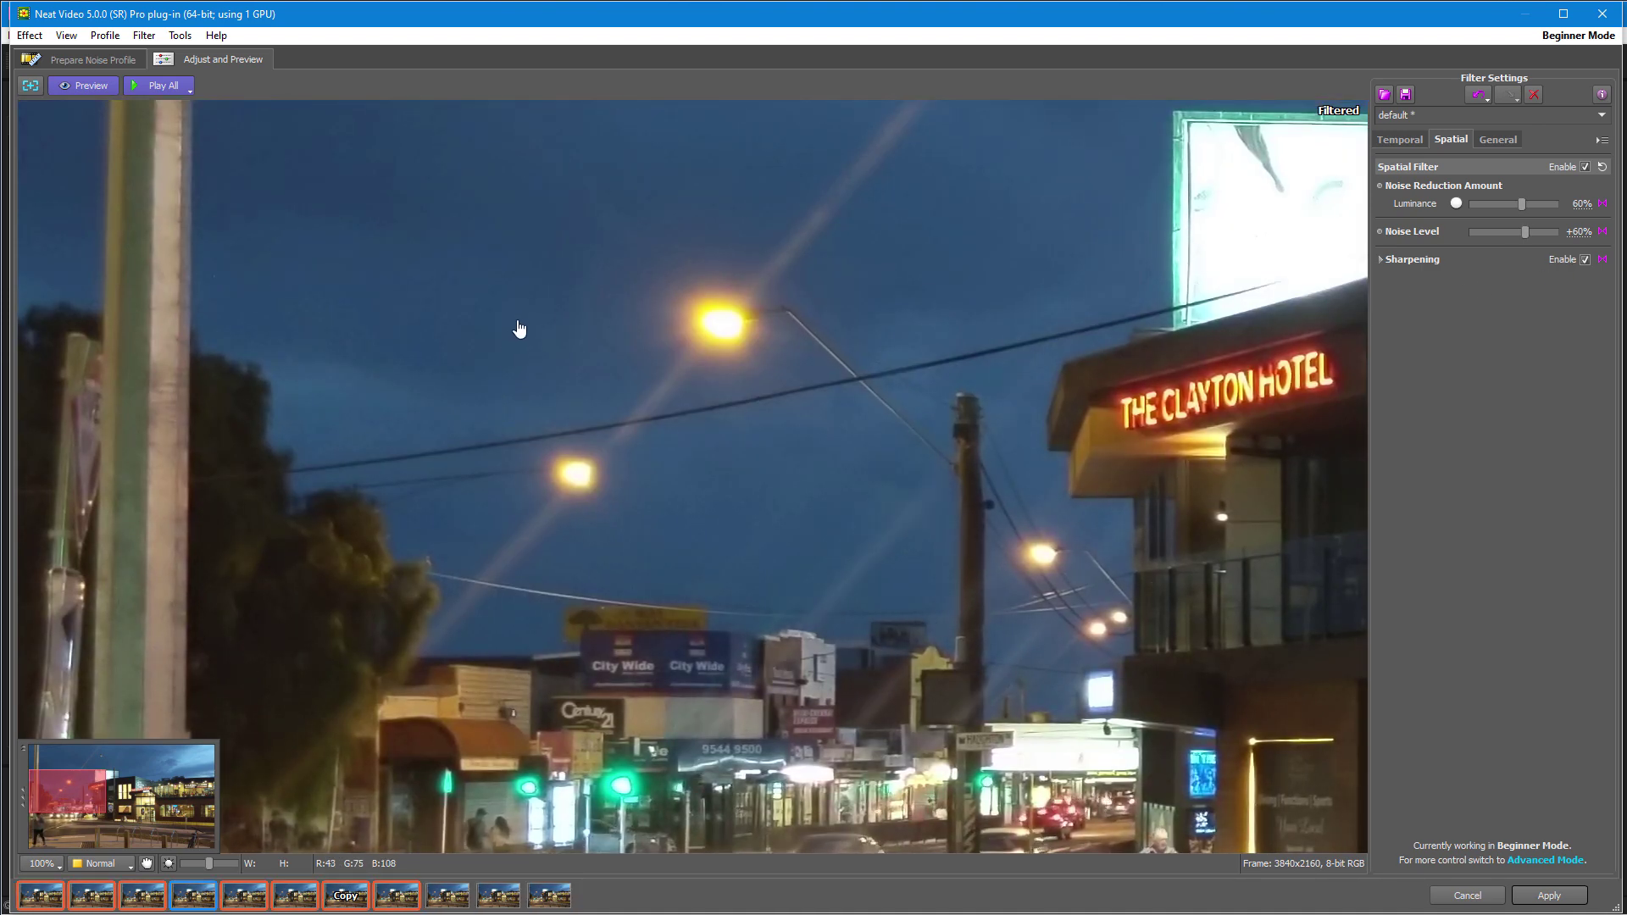
left_click_drag(518, 310, 535, 431)
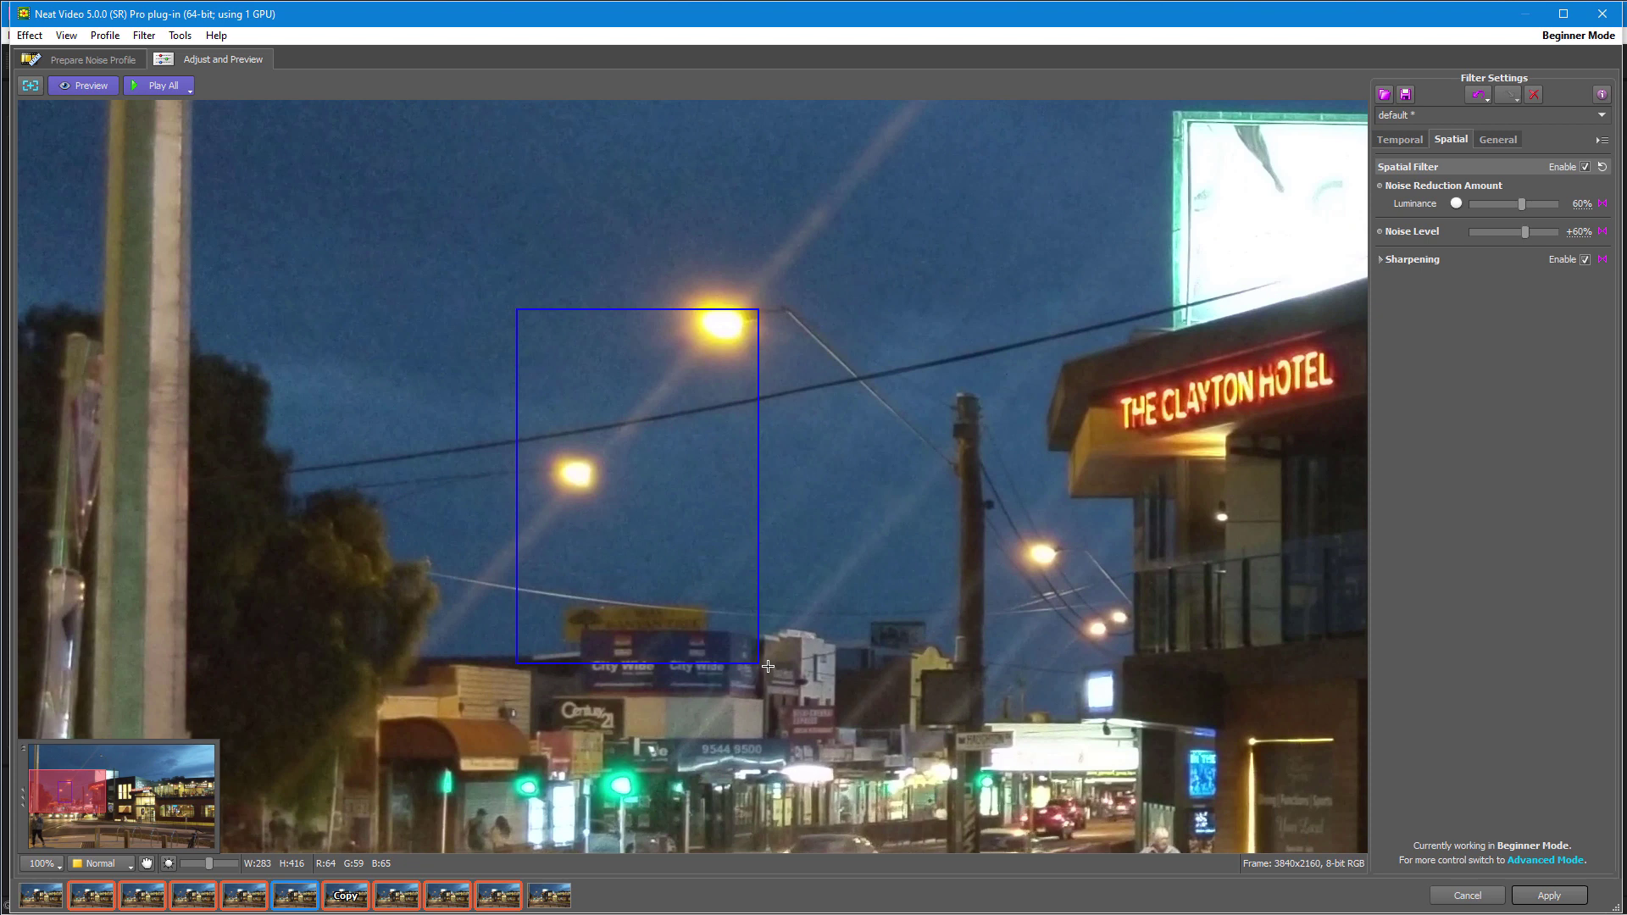
left_click_drag(834, 705, 842, 709)
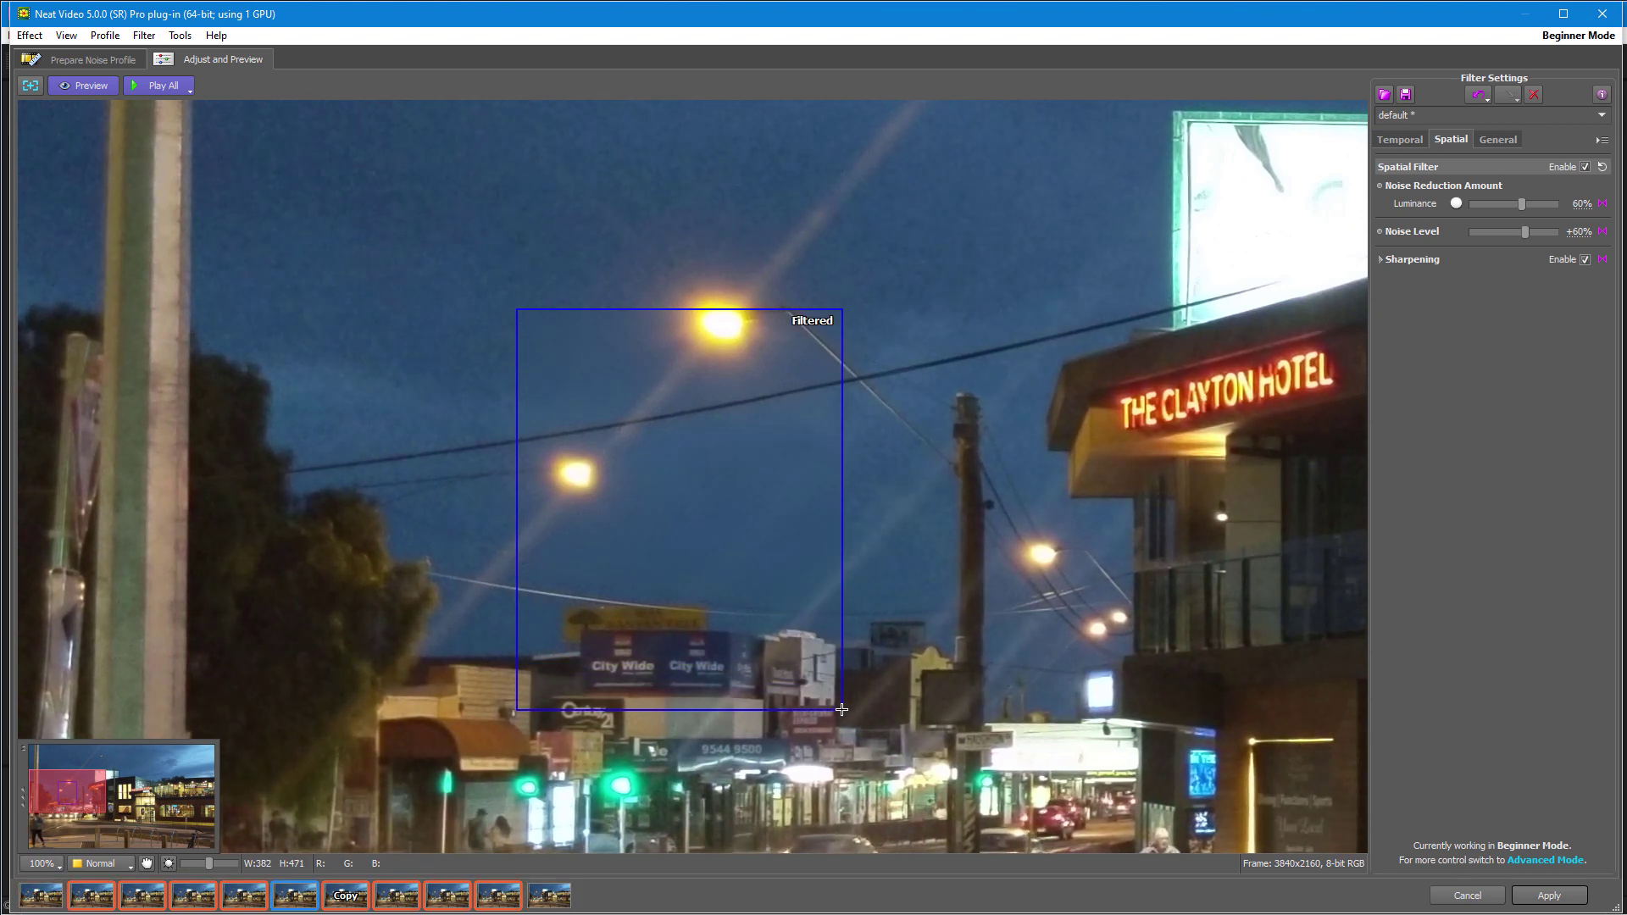